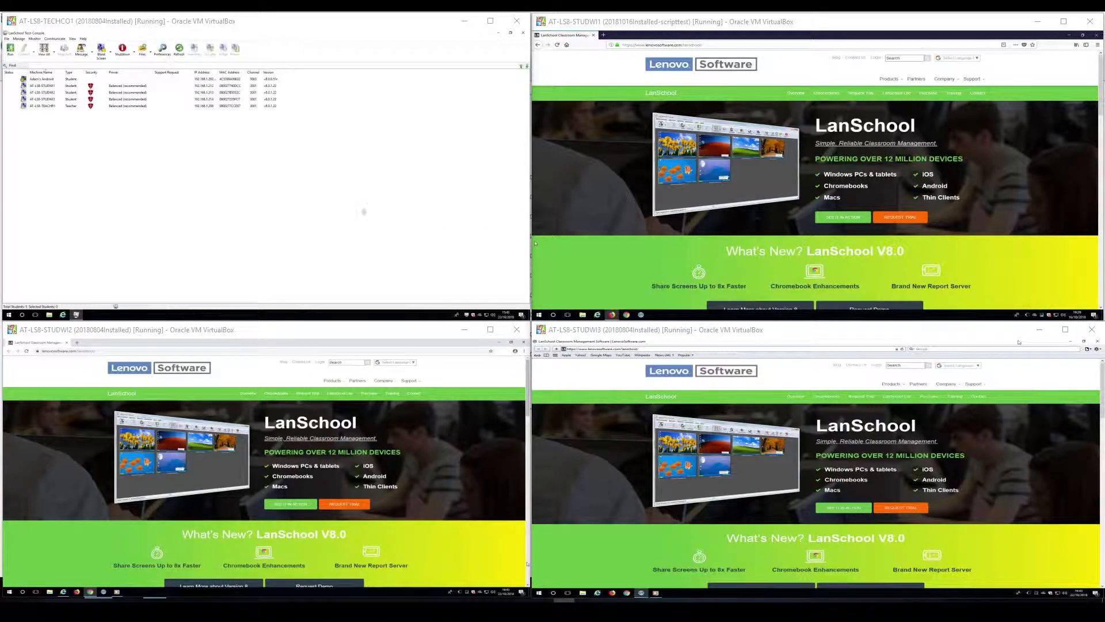
# Enlarge the TECHCO1 Tech Console VM to review its five machines, then bring STUDWI1 forward.
pyautogui.click(429, 220)
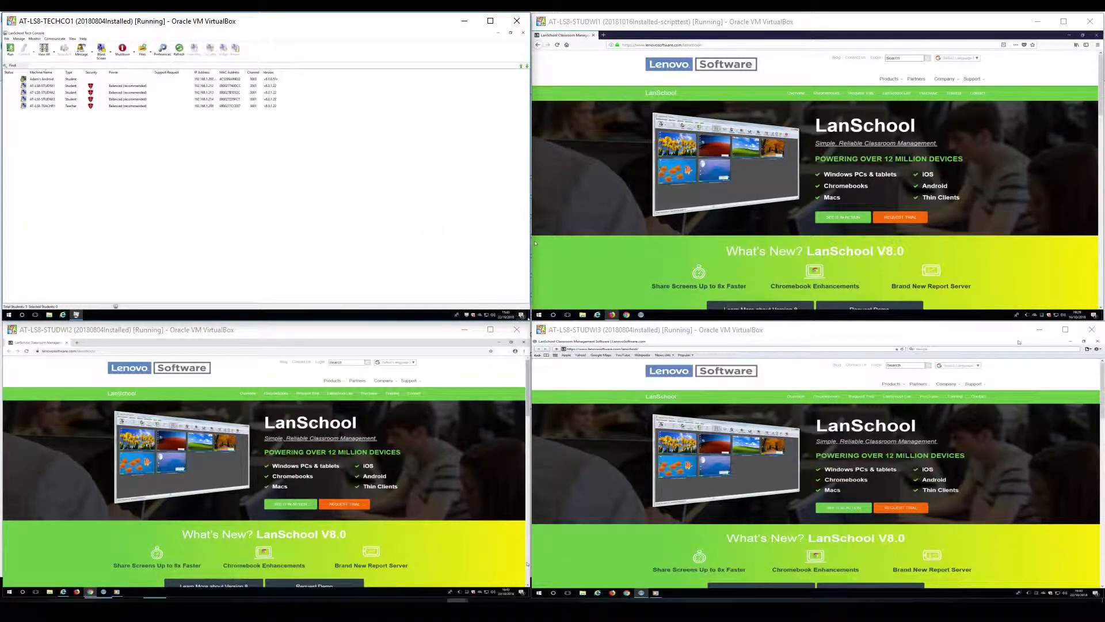
pyautogui.moveTo(529, 324); pyautogui.dragTo(1099, 592)
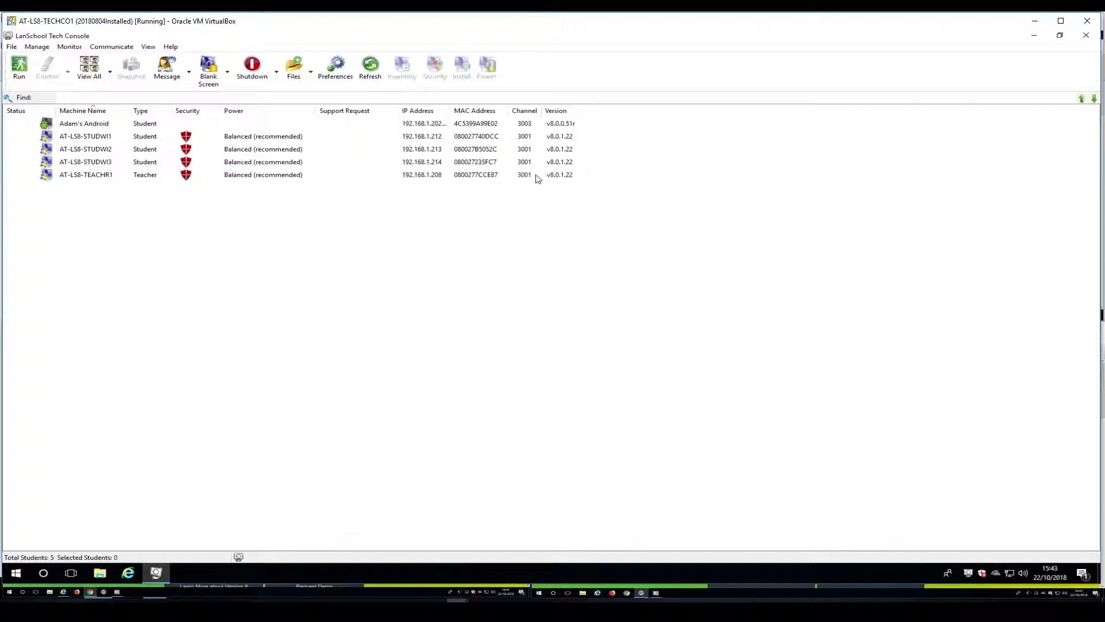
pyautogui.moveTo(1101, 586); pyautogui.dragTo(8, 581)
pyautogui.click(545, 314)
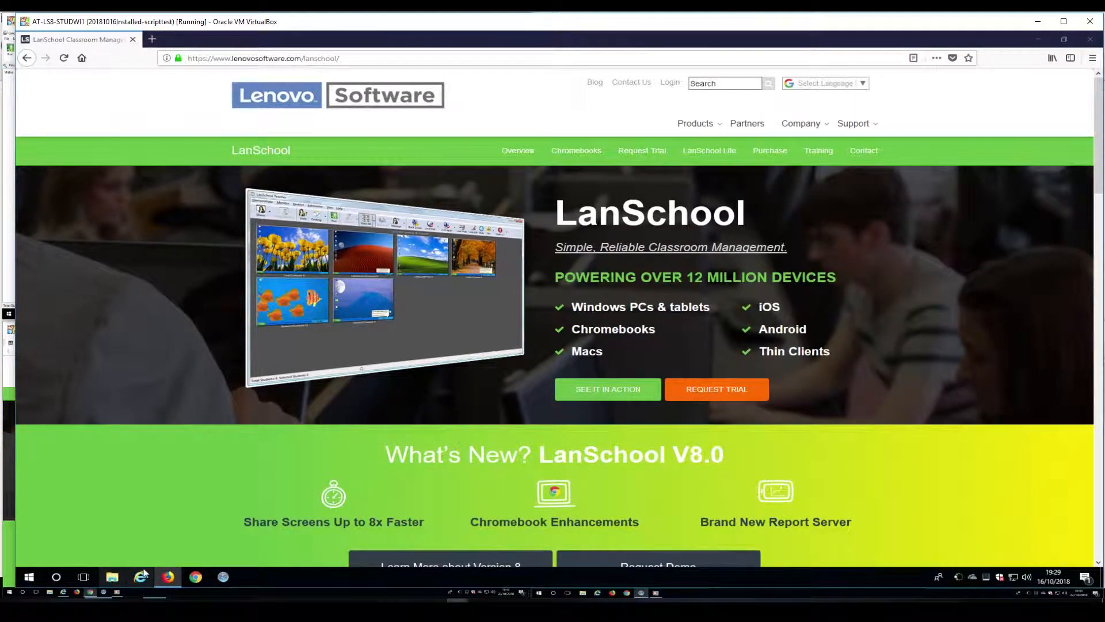
# Browse in File Explorer to the LS folder on Local Disk (C:).
pyautogui.click(112, 576)
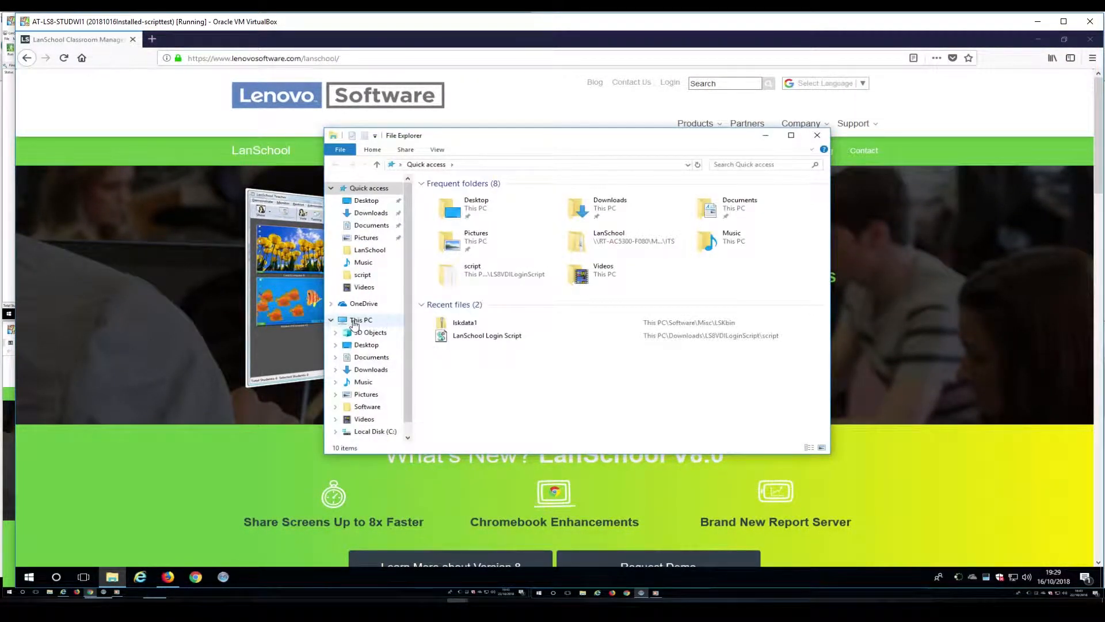
pyautogui.click(361, 319)
pyautogui.doubleClick(498, 353)
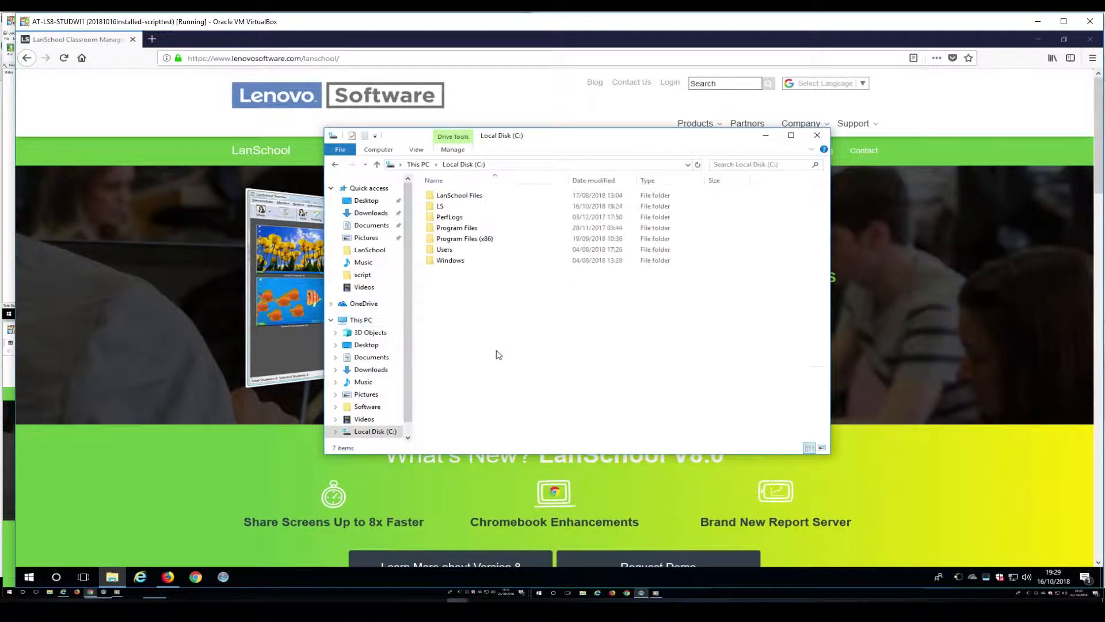
pyautogui.click(430, 209)
pyautogui.doubleClick(430, 209)
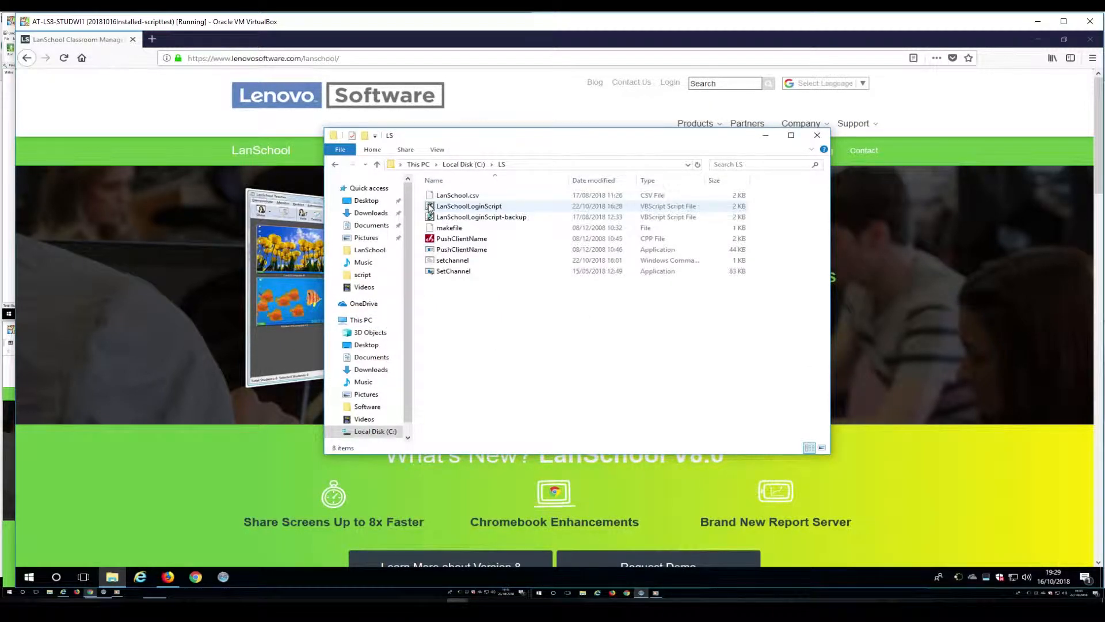
# View the setchannel file in Notepad, then close it.
pyautogui.rightClick(456, 260)
pyautogui.click(492, 280)
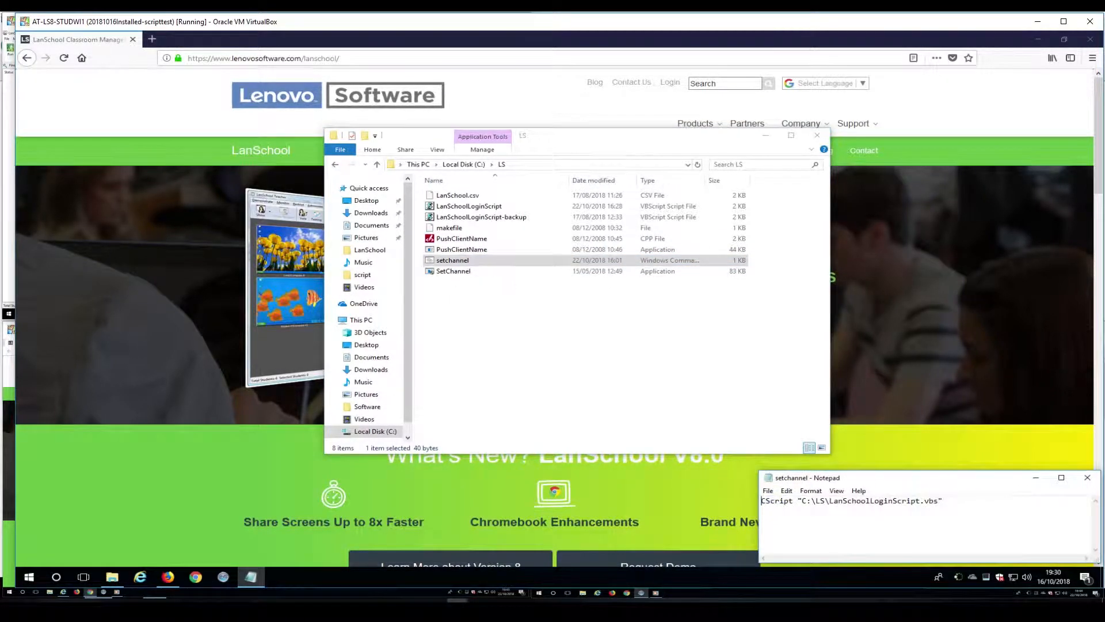
pyautogui.moveTo(924, 485); pyautogui.dragTo(588, 321)
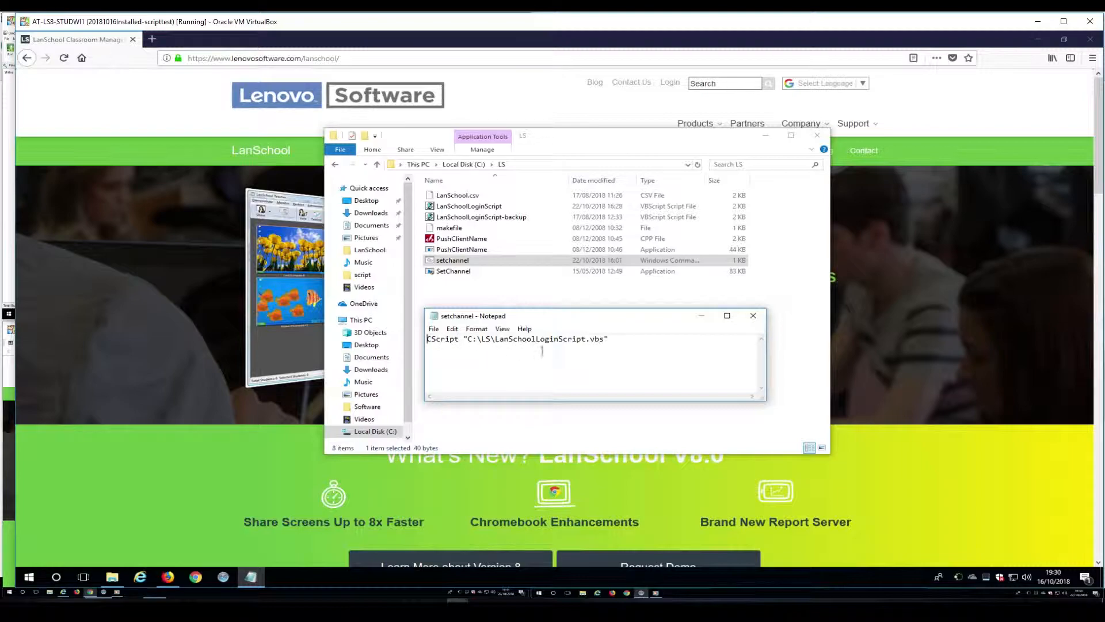
pyautogui.click(753, 316)
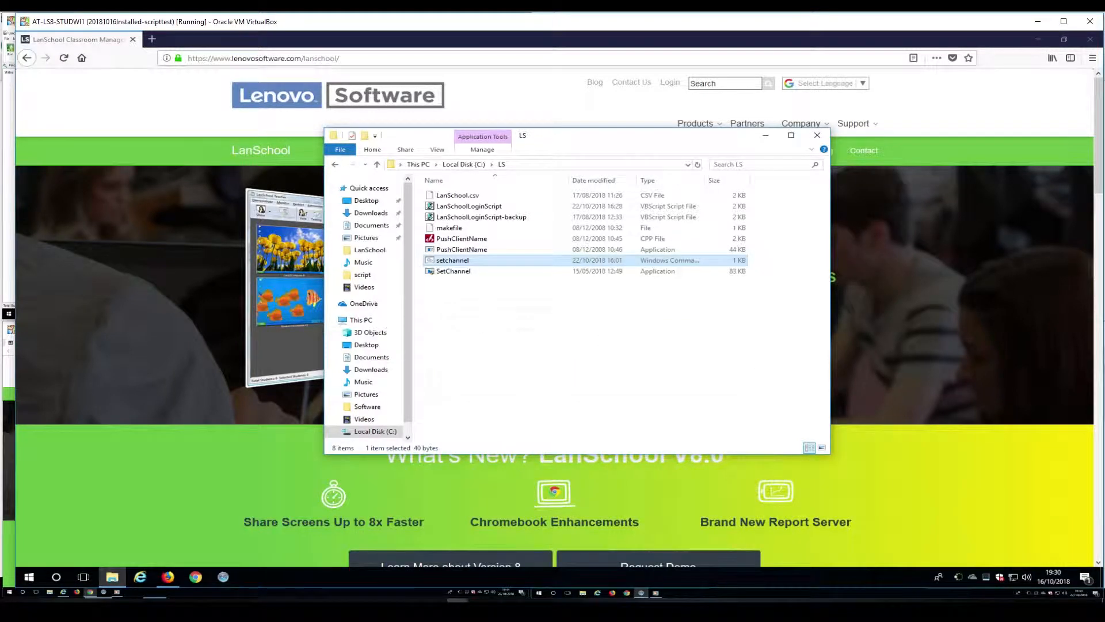
pyautogui.rightClick(458, 207)
pyautogui.click(482, 224)
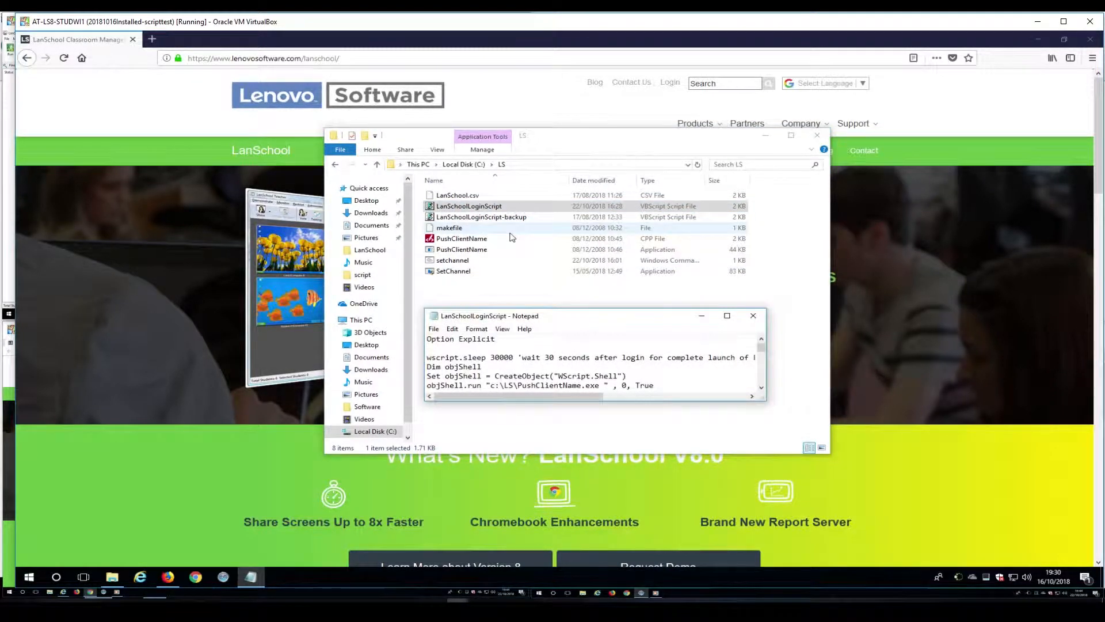
pyautogui.moveTo(766, 400); pyautogui.dragTo(1007, 530)
pyautogui.moveTo(757, 326); pyautogui.dragTo(419, 113)
pyautogui.moveTo(669, 317); pyautogui.dragTo(968, 561)
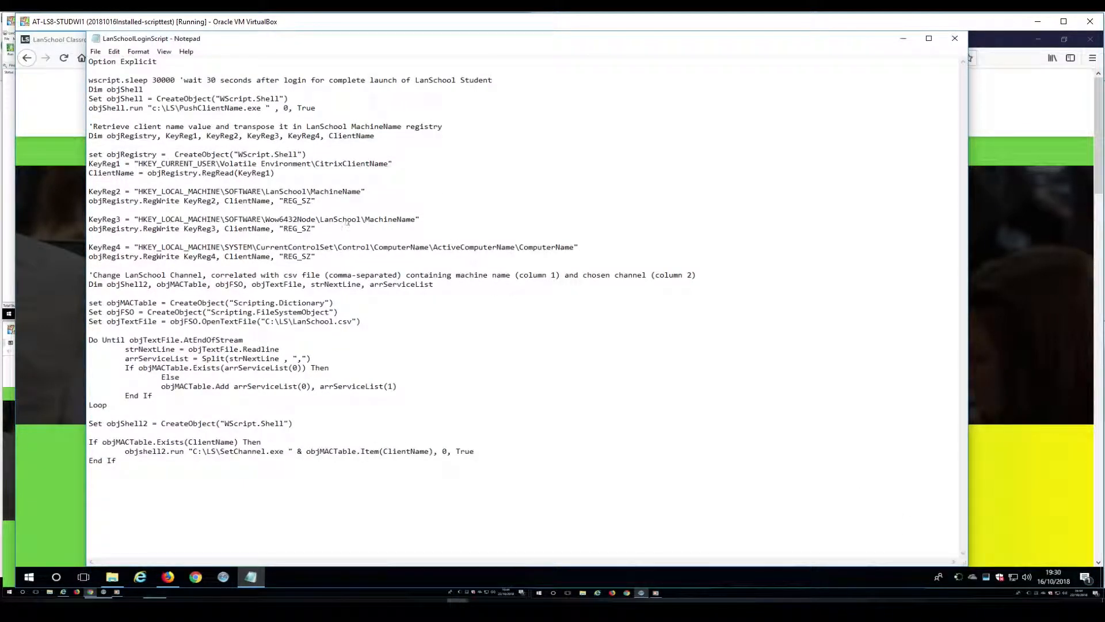
pyautogui.moveTo(221, 164); pyautogui.dragTo(390, 165)
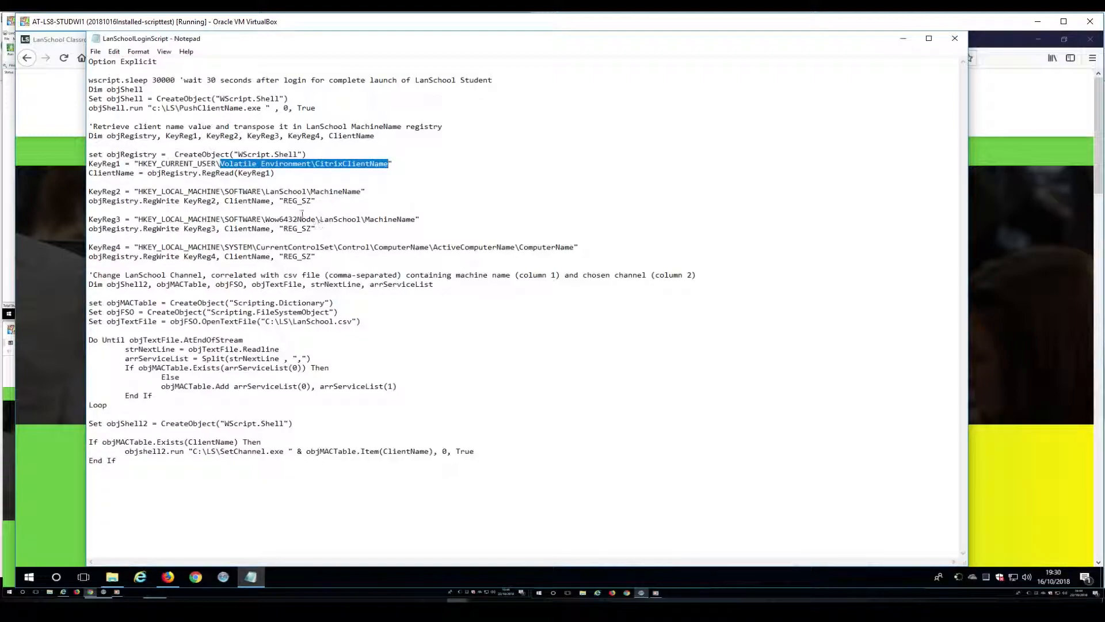
pyautogui.moveTo(266, 192); pyautogui.dragTo(421, 220)
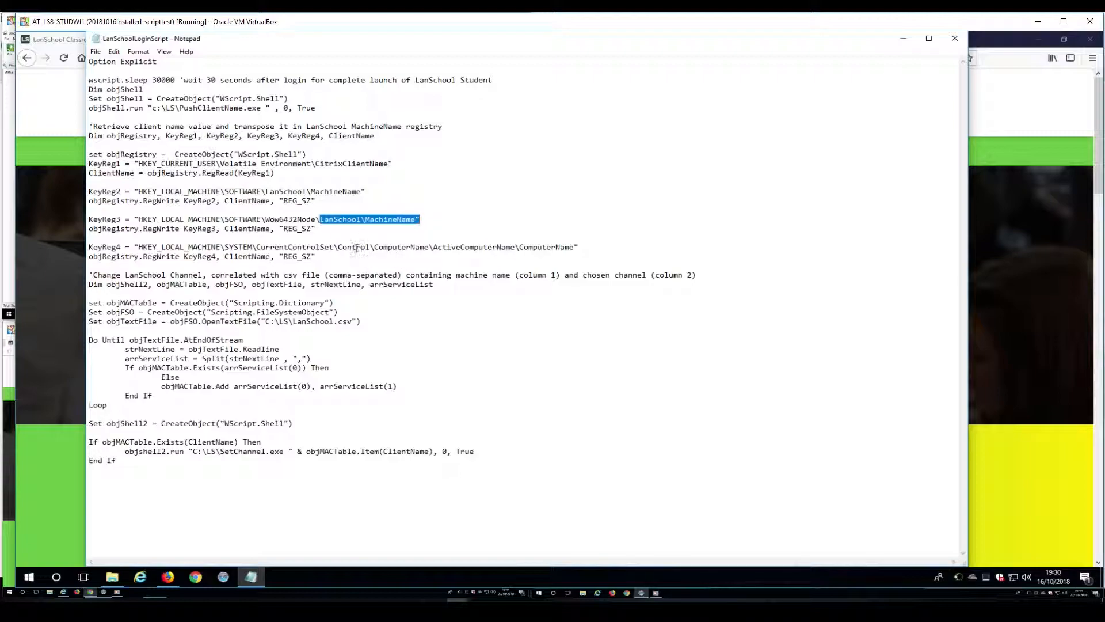
pyautogui.moveTo(334, 248); pyautogui.dragTo(574, 242)
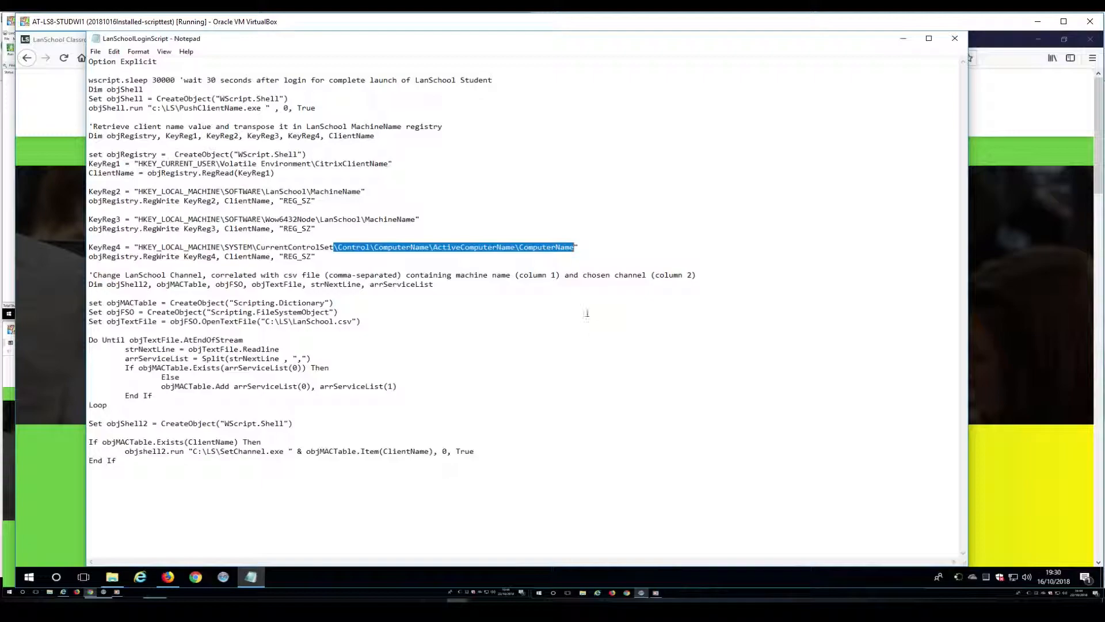
pyautogui.moveTo(265, 321); pyautogui.dragTo(360, 321)
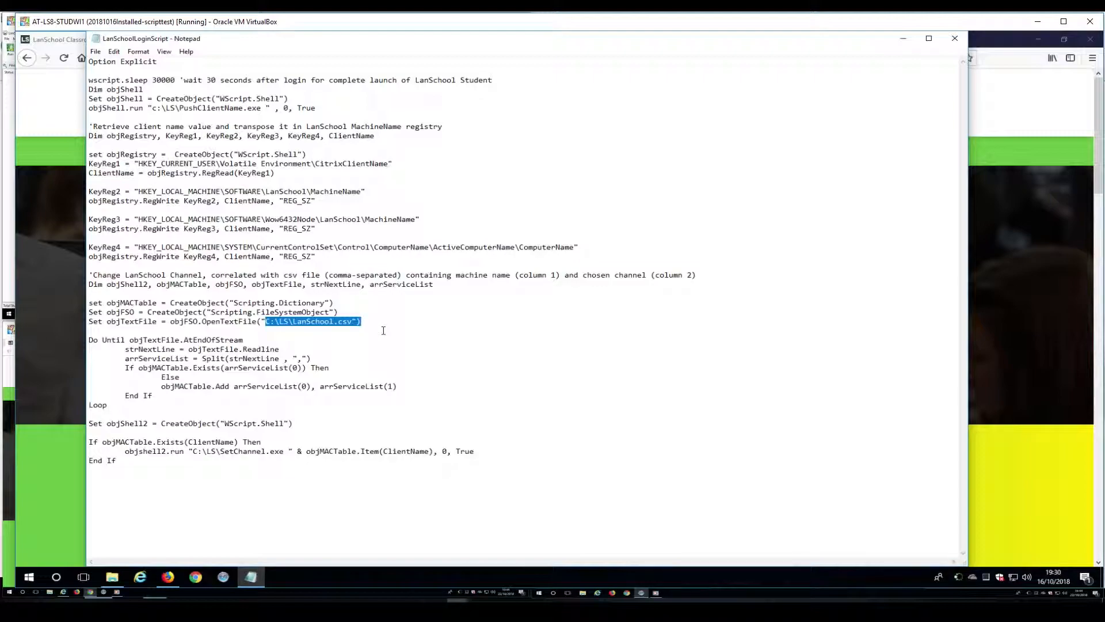
pyautogui.moveTo(193, 451); pyautogui.dragTo(284, 449)
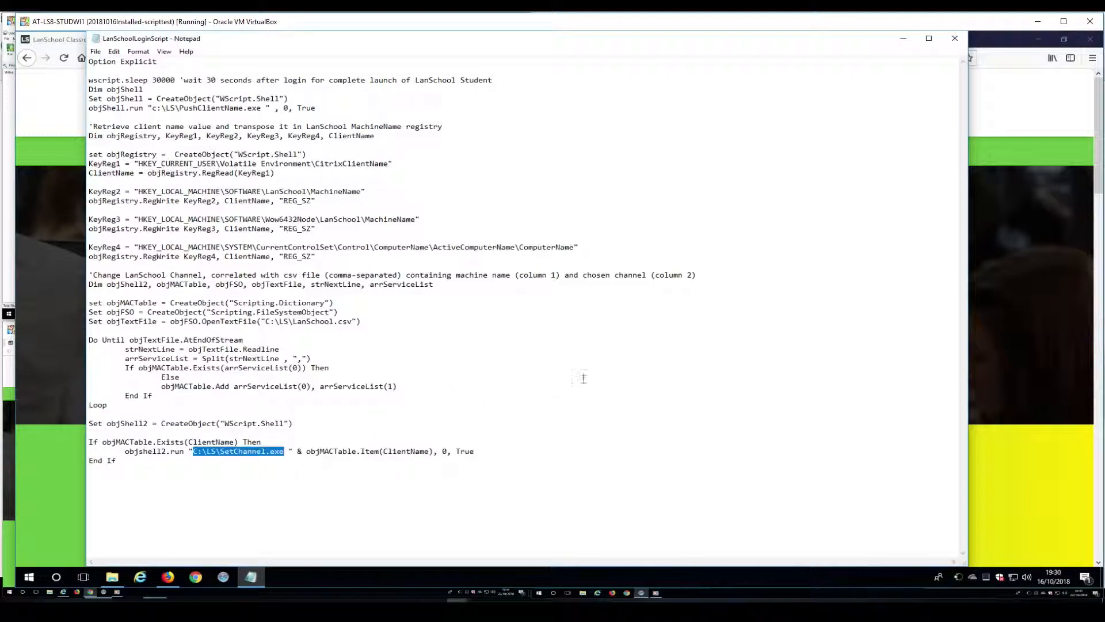
pyautogui.click(635, 369)
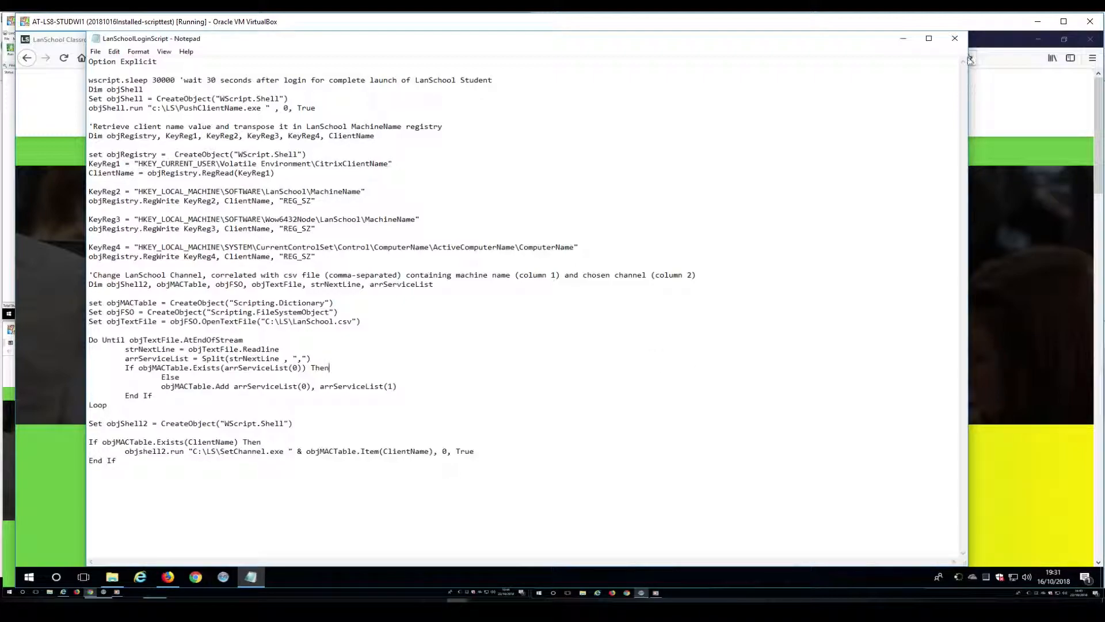
pyautogui.click(956, 39)
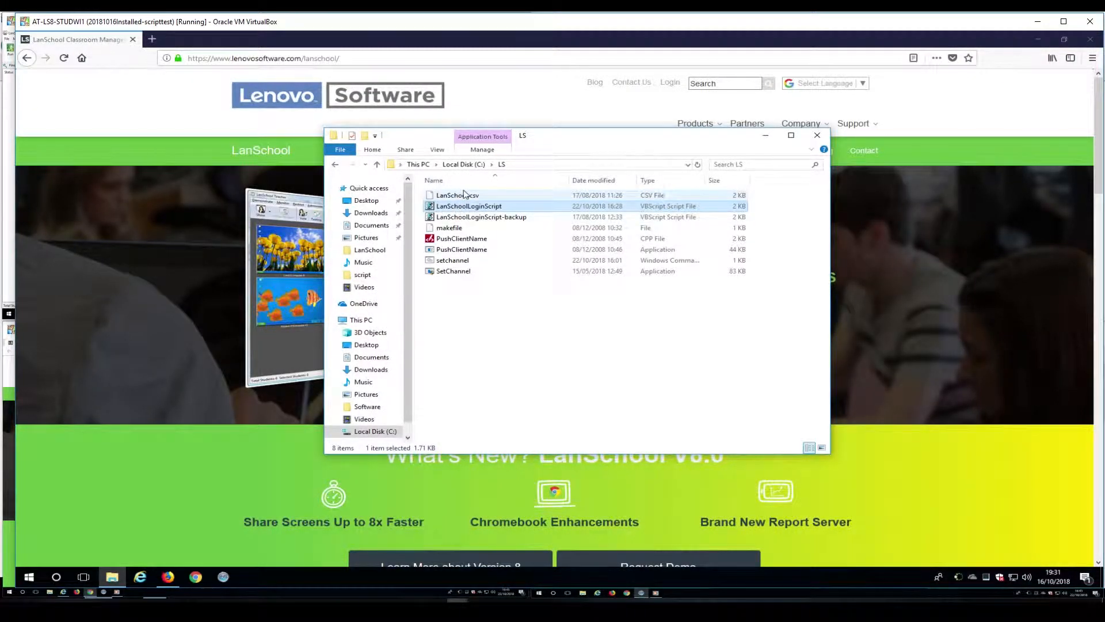
# Open LanSchool.csv in Notepad and copy the channel-22 machine name IGEL-F8B156BEC0AB.
pyautogui.rightClick(458, 197)
pyautogui.click(495, 212)
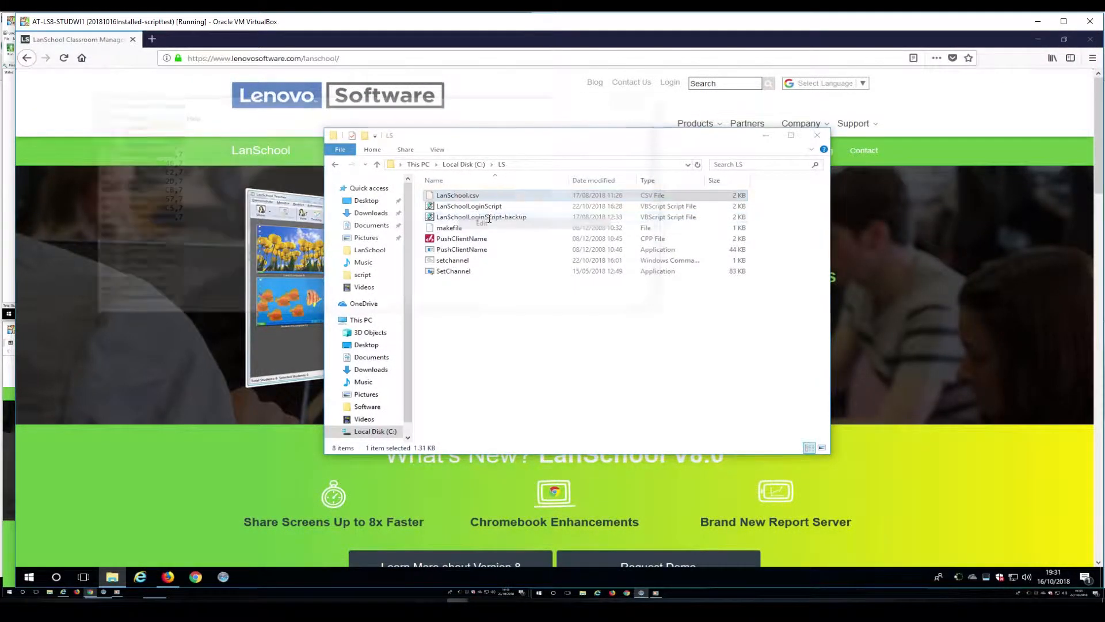
pyautogui.moveTo(661, 159); pyautogui.dragTo(661, 218)
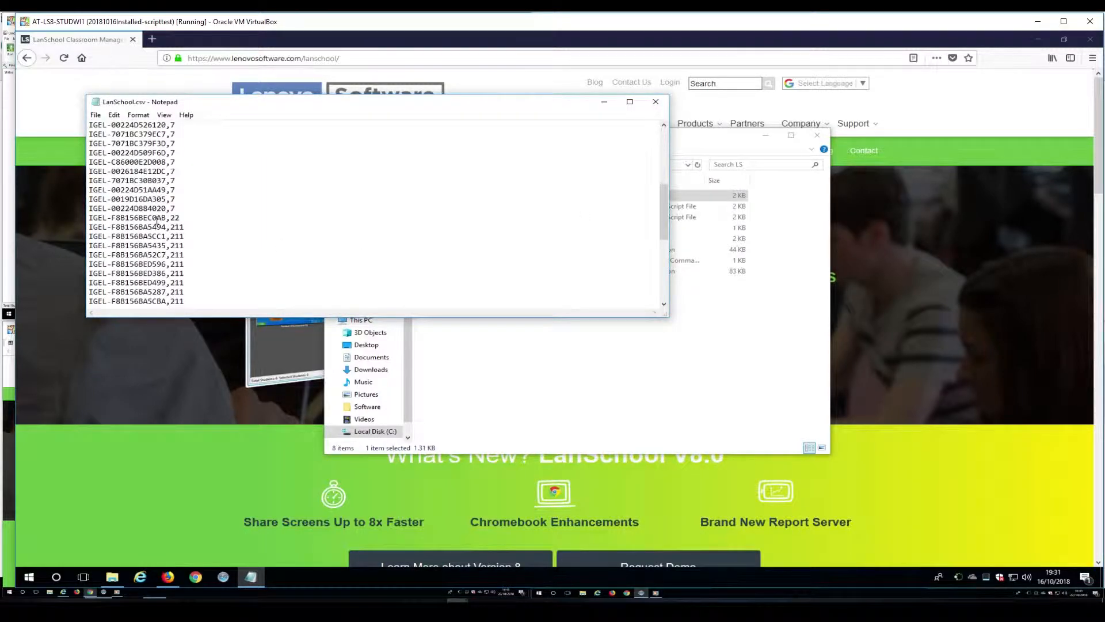
pyautogui.moveTo(166, 219); pyautogui.dragTo(85, 221)
pyautogui.rightClick(107, 220)
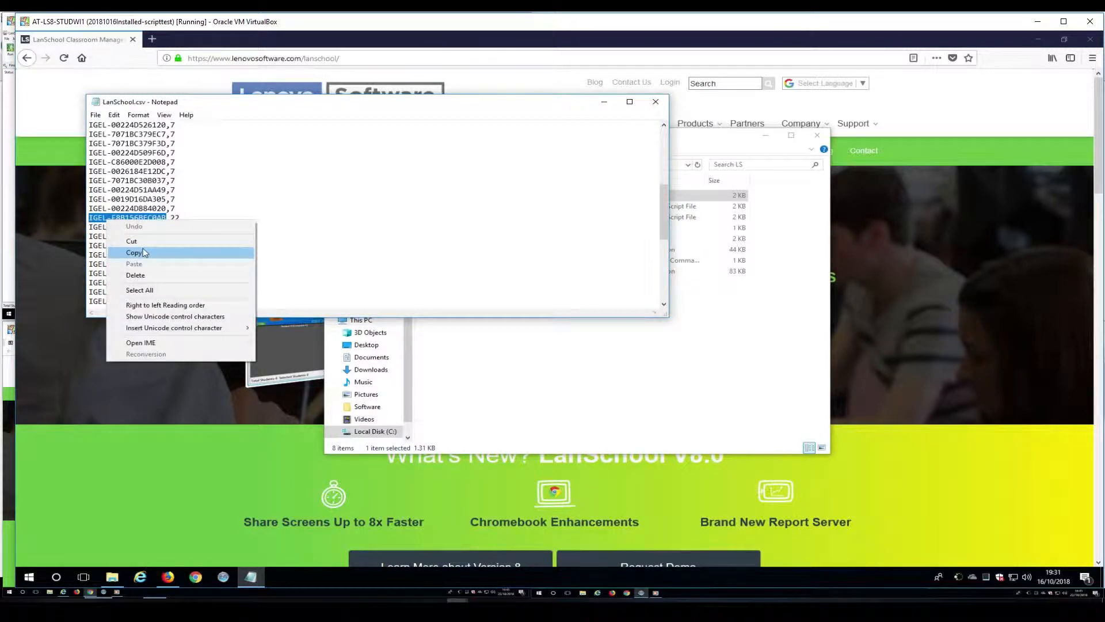
pyautogui.click(144, 252)
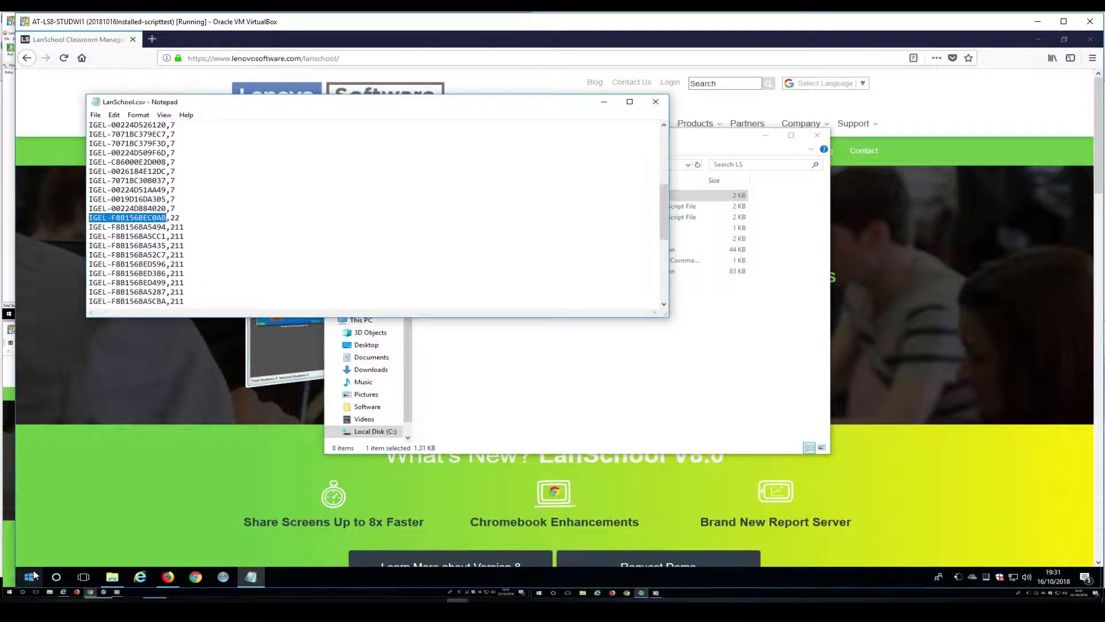
pyautogui.click(40, 570)
# Launch regedit as administrator with the admin credentials, then widen its window and key tree.
pyautogui.write('remodit')
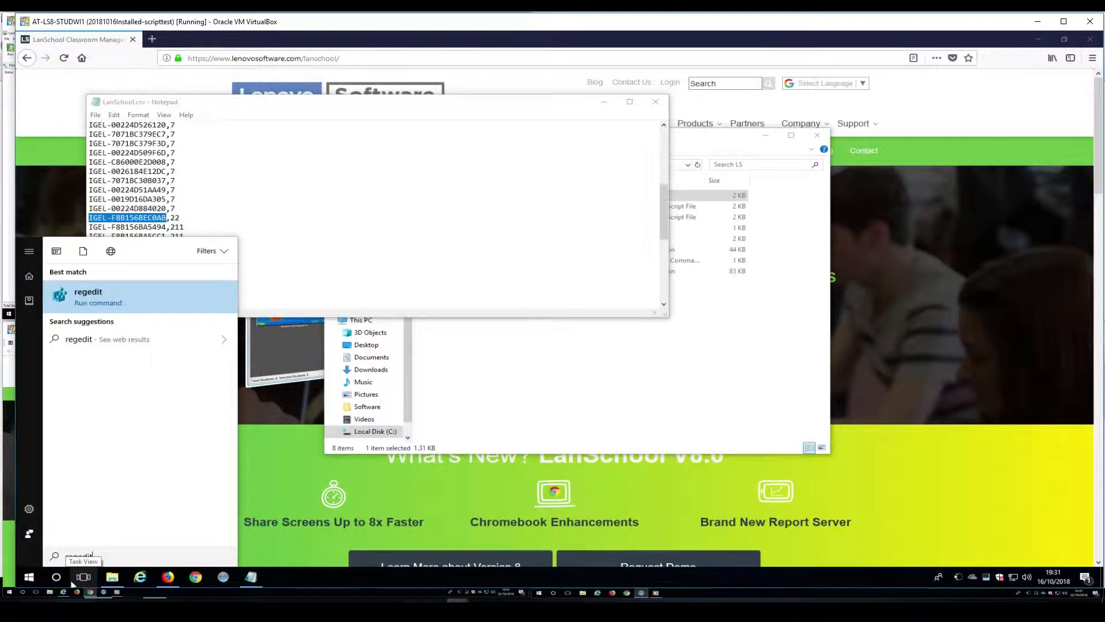
pyautogui.rightClick(103, 300)
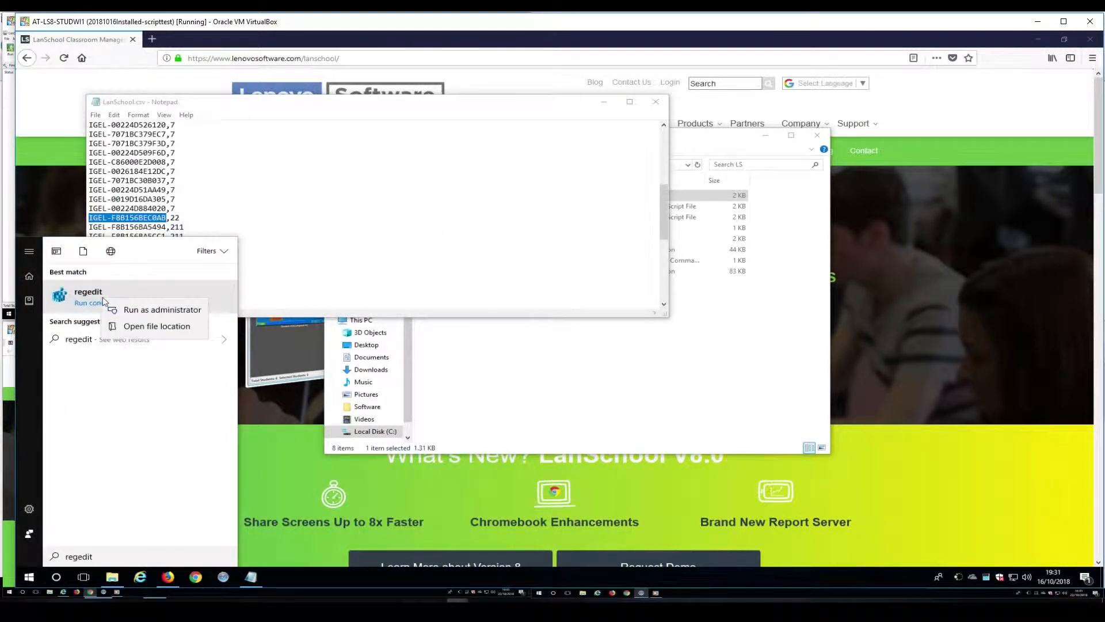
pyautogui.click(116, 309)
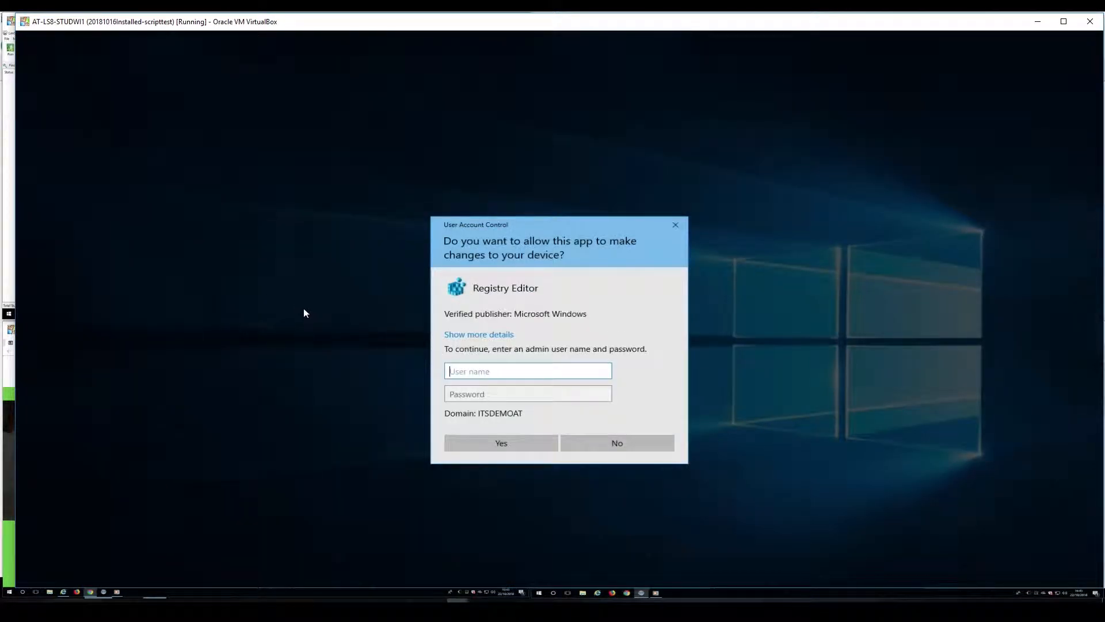
pyautogui.write('Administrator')
pyautogui.press('Tab')
pyautogui.write('•••••••••')
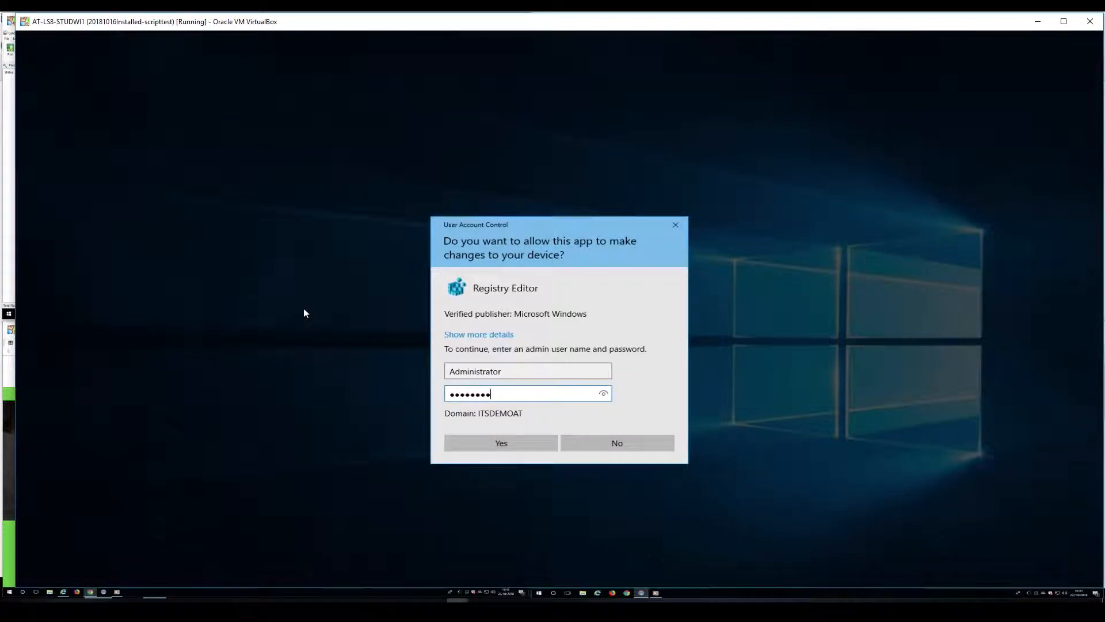
pyautogui.press('Return')
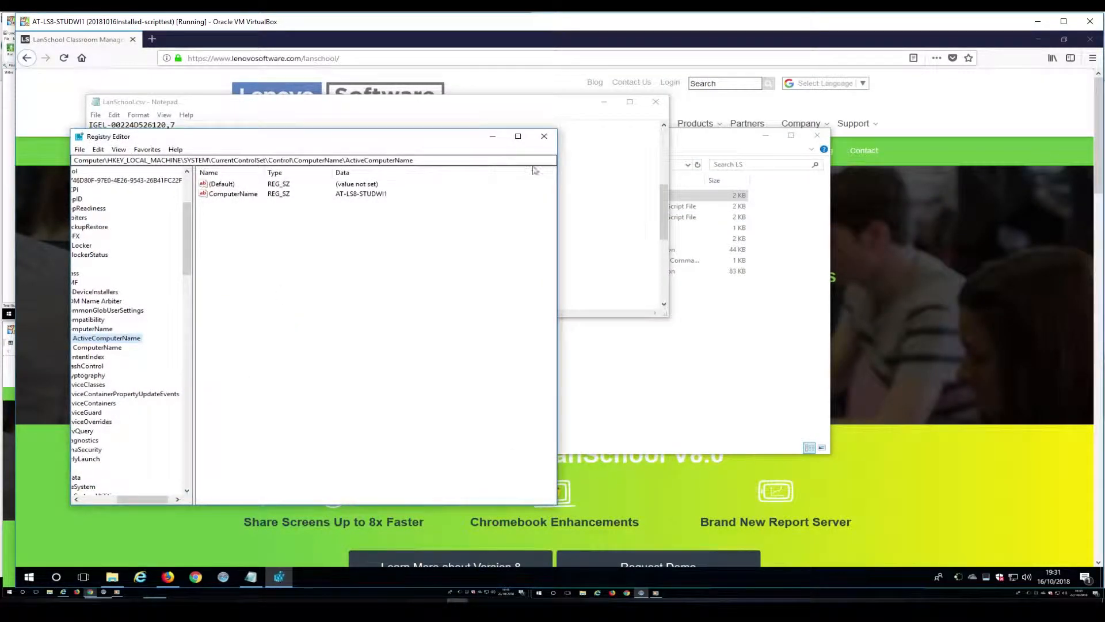
pyautogui.moveTo(557, 204); pyautogui.dragTo(721, 215)
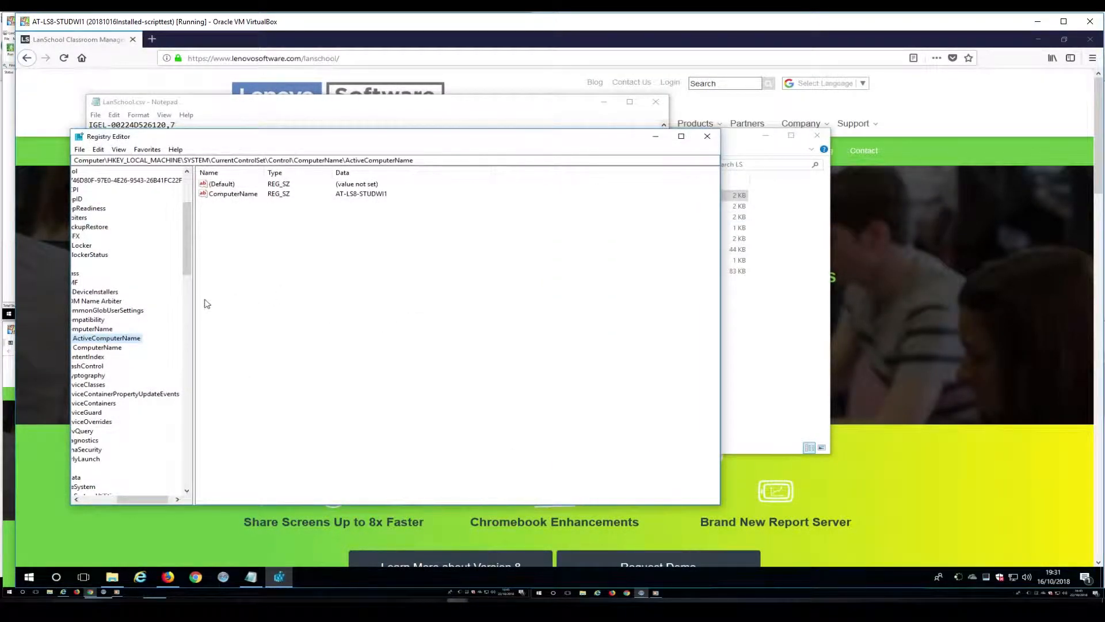
pyautogui.moveTo(194, 298); pyautogui.dragTo(325, 297)
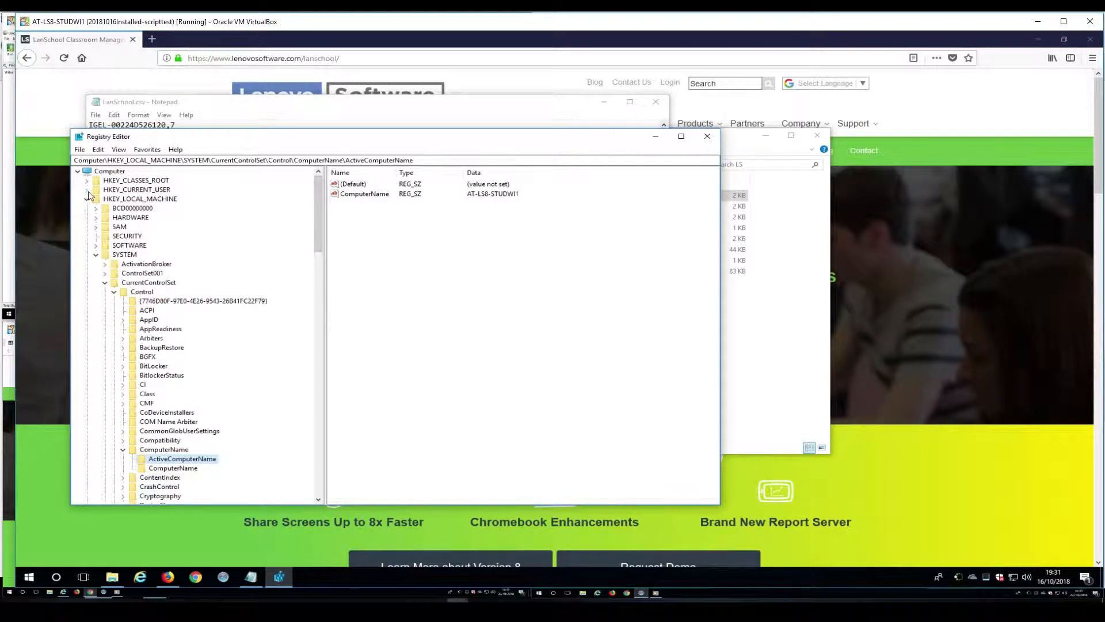
# Create string value CitrixClientName under HKCU\Volatile Environment with the pasted data IGEL-F8B156BEC0AB.
pyautogui.click(87, 189)
pyautogui.click(157, 282)
pyautogui.rightClick(386, 231)
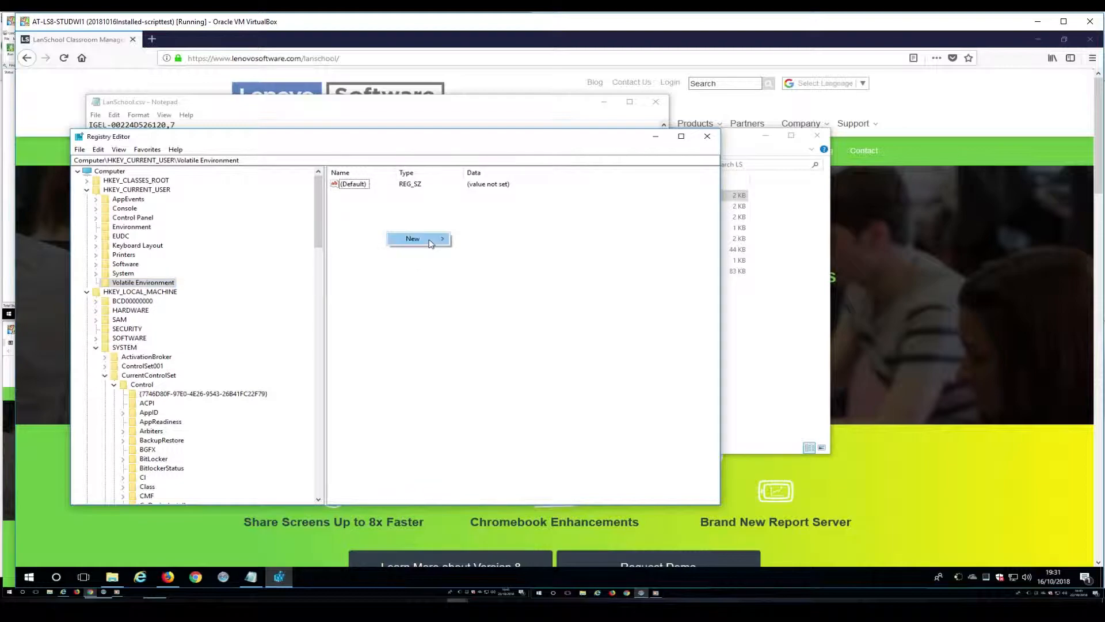
pyautogui.moveTo(430, 241)
pyautogui.click(485, 253)
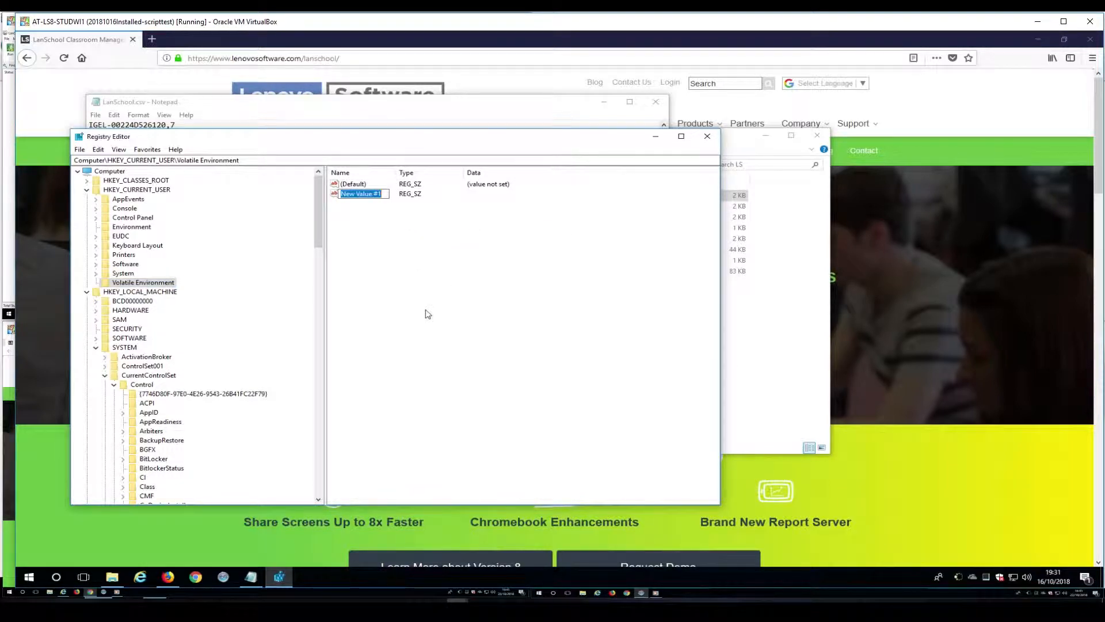
pyautogui.write('CitrixClientName')
pyautogui.press('Return')
pyautogui.press('Return')
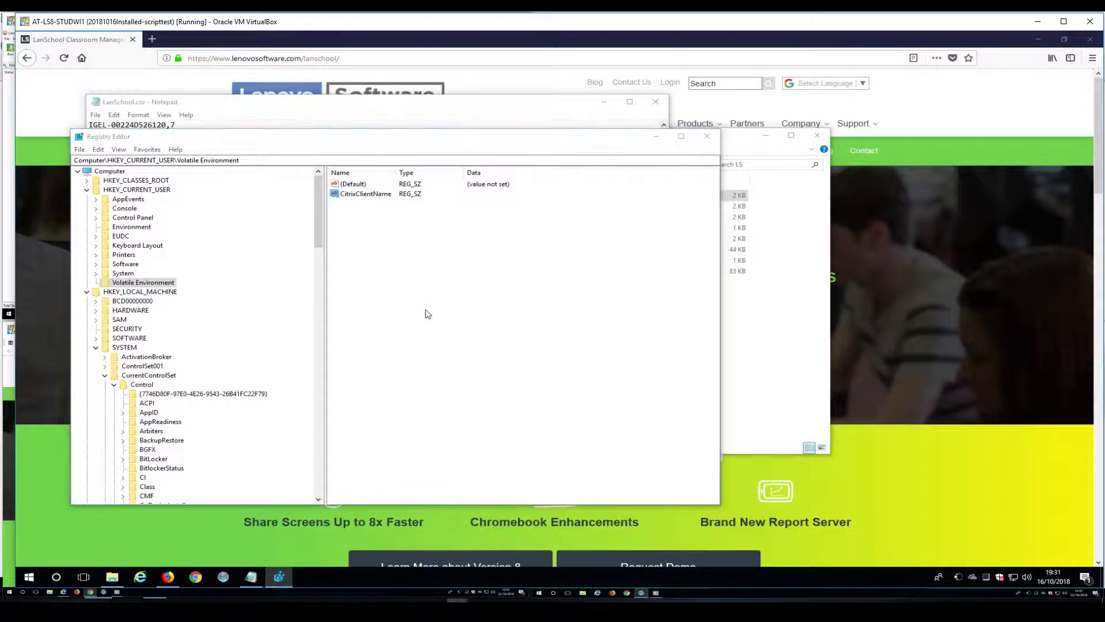
pyautogui.write('IGEL-F8B156BEC0AB')
pyautogui.press('Return')
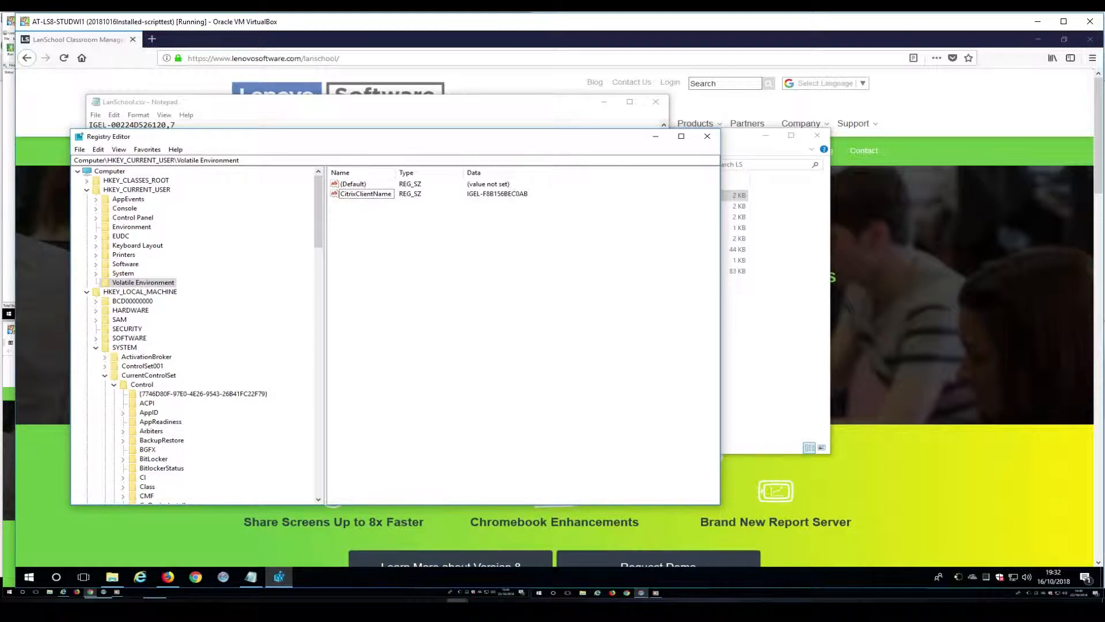
# Check the LanSchool MachineName value under HKLM\SOFTWARE and under WOW6432Node.
pyautogui.moveTo(318, 214); pyautogui.dragTo(317, 230)
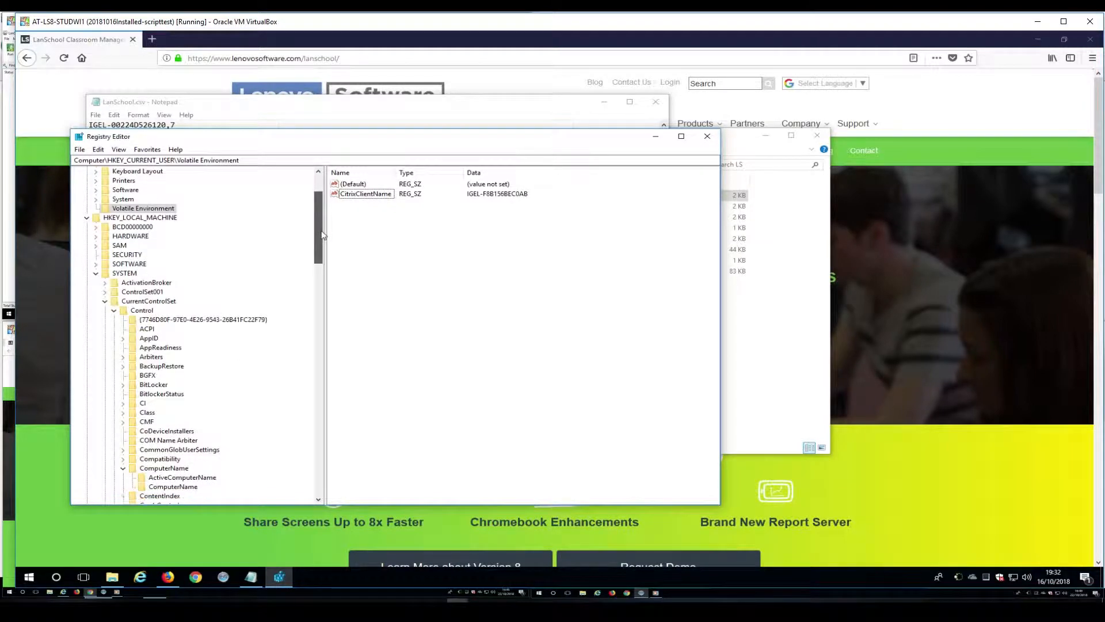
pyautogui.click(96, 264)
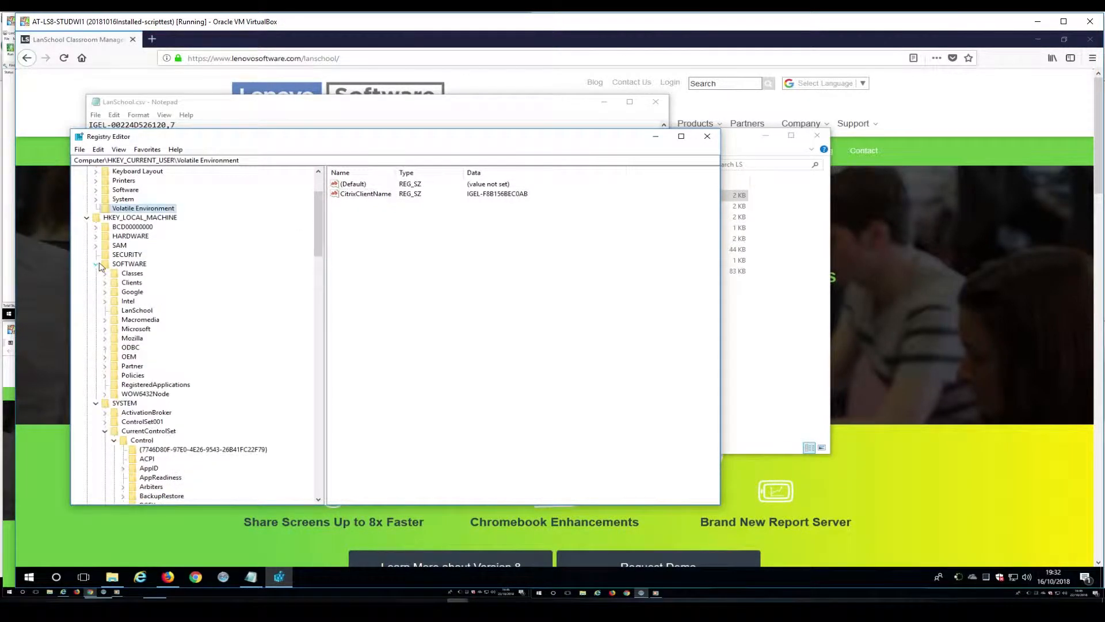
pyautogui.click(138, 311)
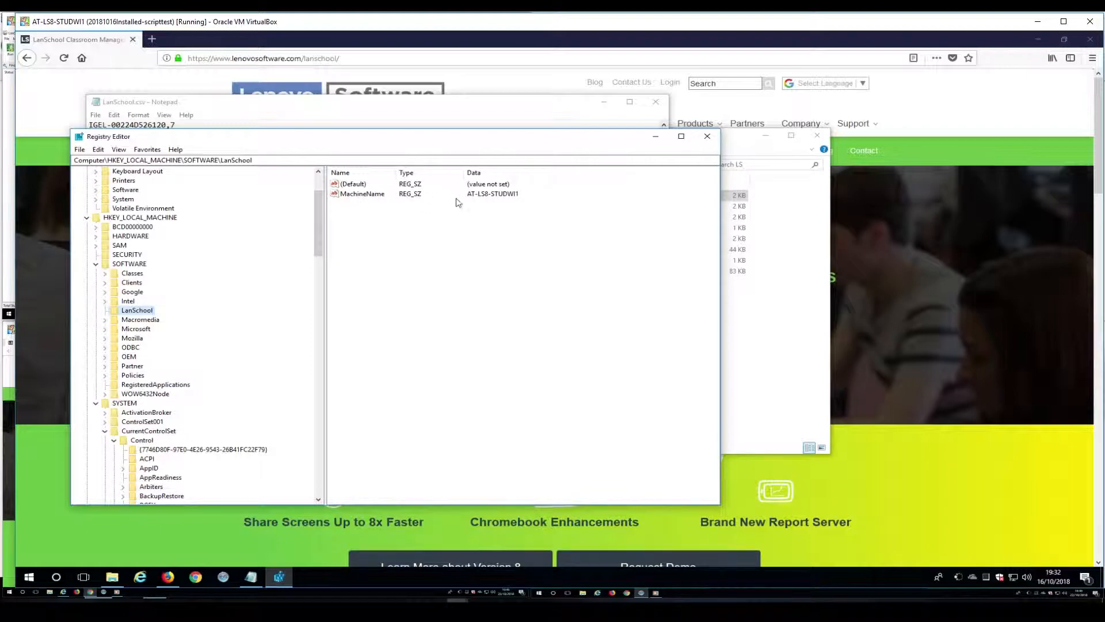
pyautogui.click(105, 394)
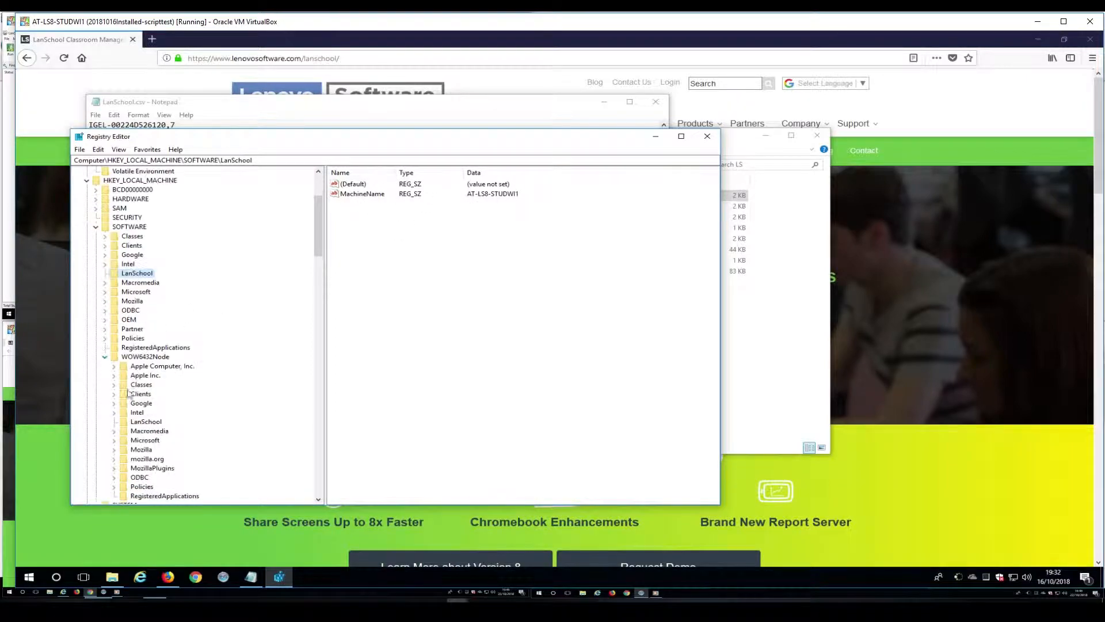
pyautogui.scroll(-3, 180, 373)
pyautogui.click(144, 367)
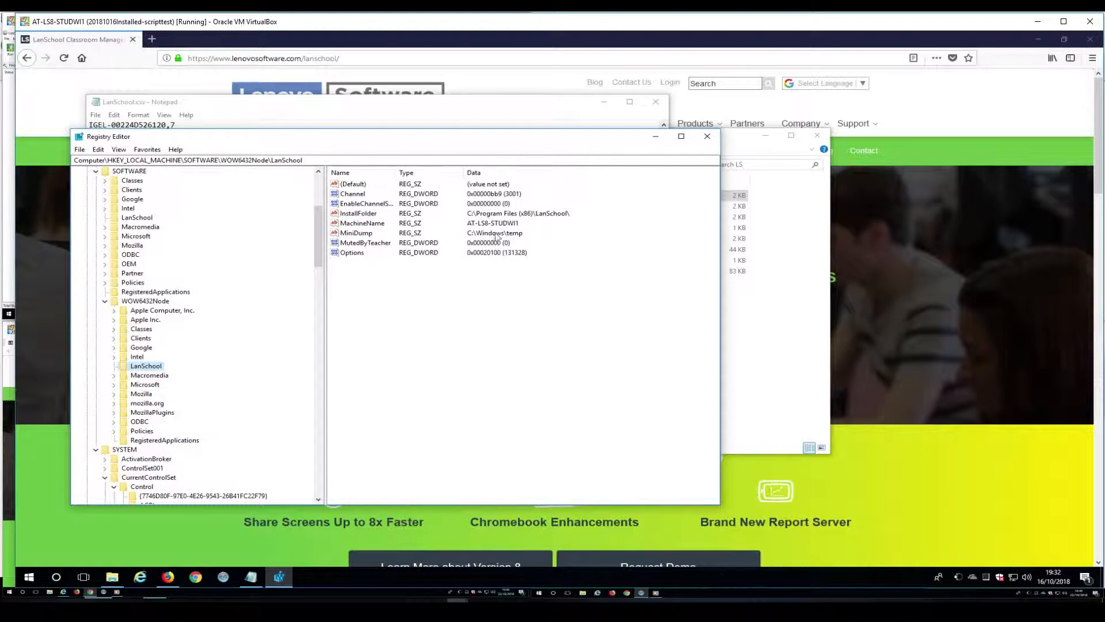
# Confirm ActiveComputerName reads AT-LS8-STUDWI1, then close Registry Editor.
pyautogui.scroll(-6, 223, 356)
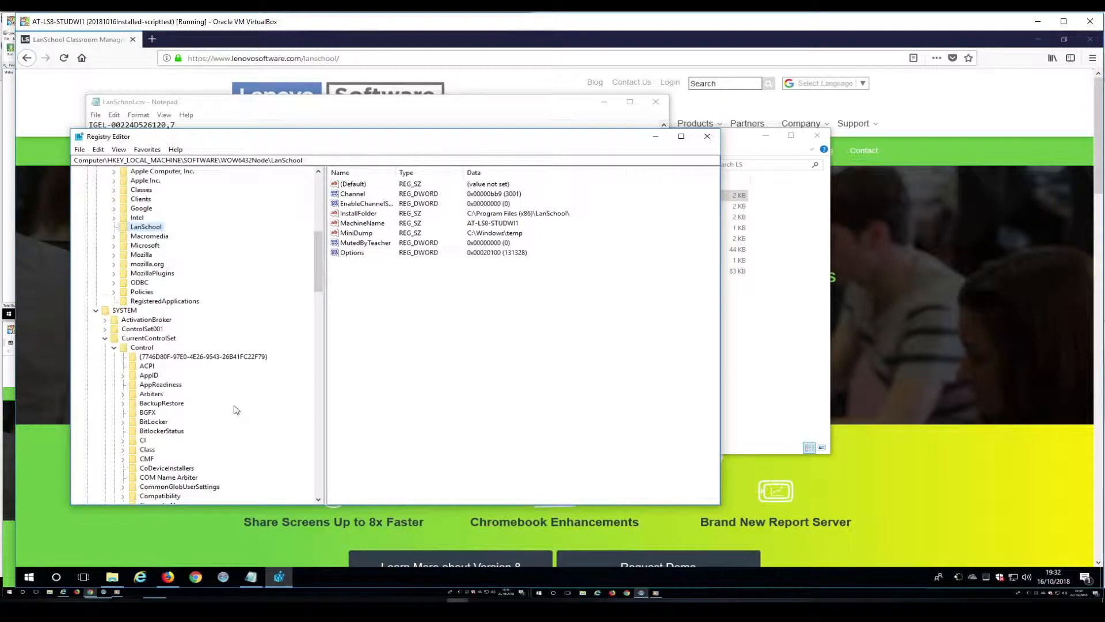
pyautogui.scroll(-4, 136, 323)
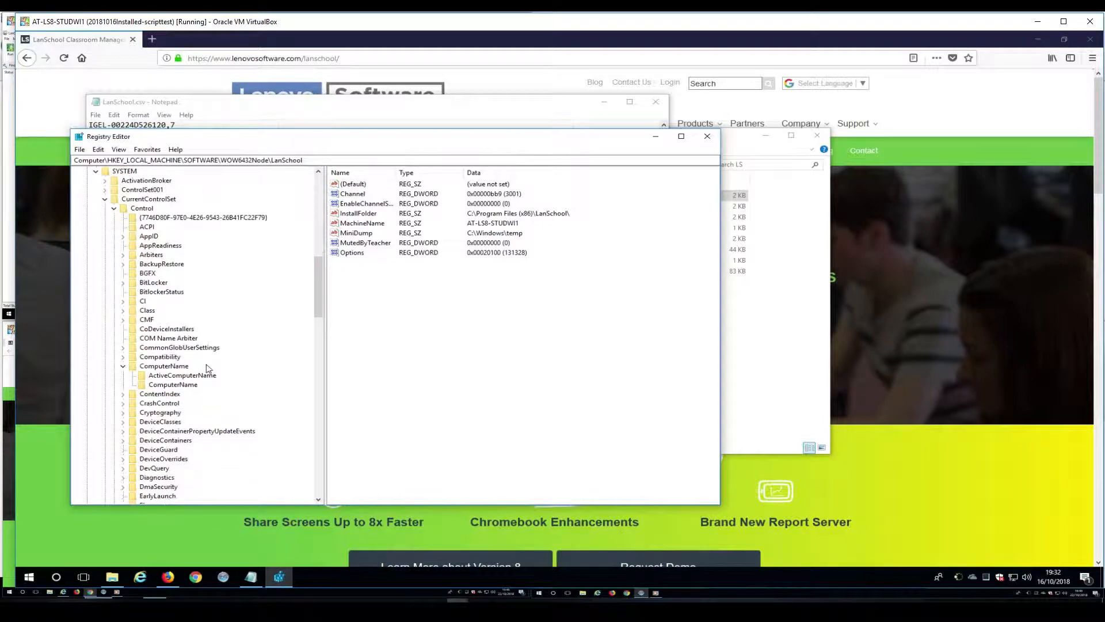
pyautogui.click(180, 375)
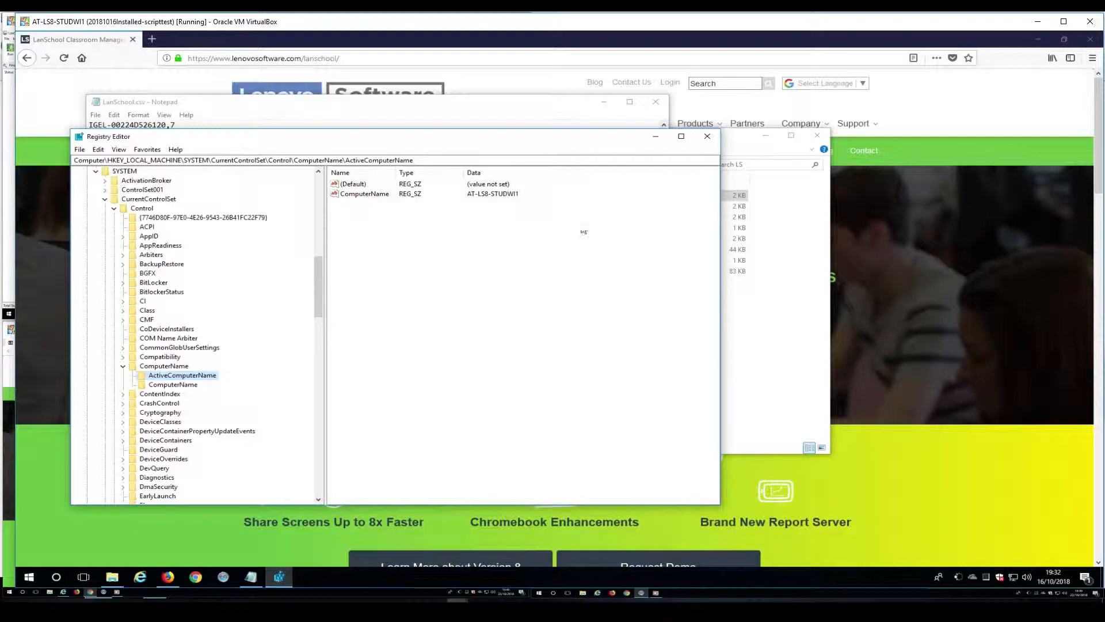
pyautogui.click(707, 137)
# Close LanSchool.csv in Notepad.
pyautogui.doubleClick(175, 218)
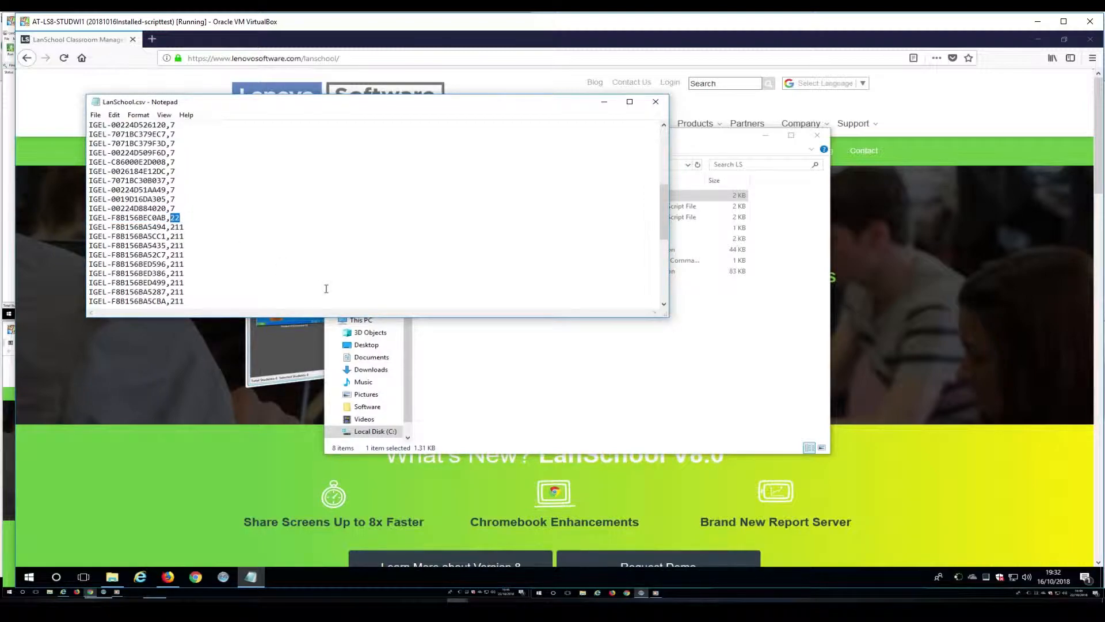
pyautogui.click(351, 224)
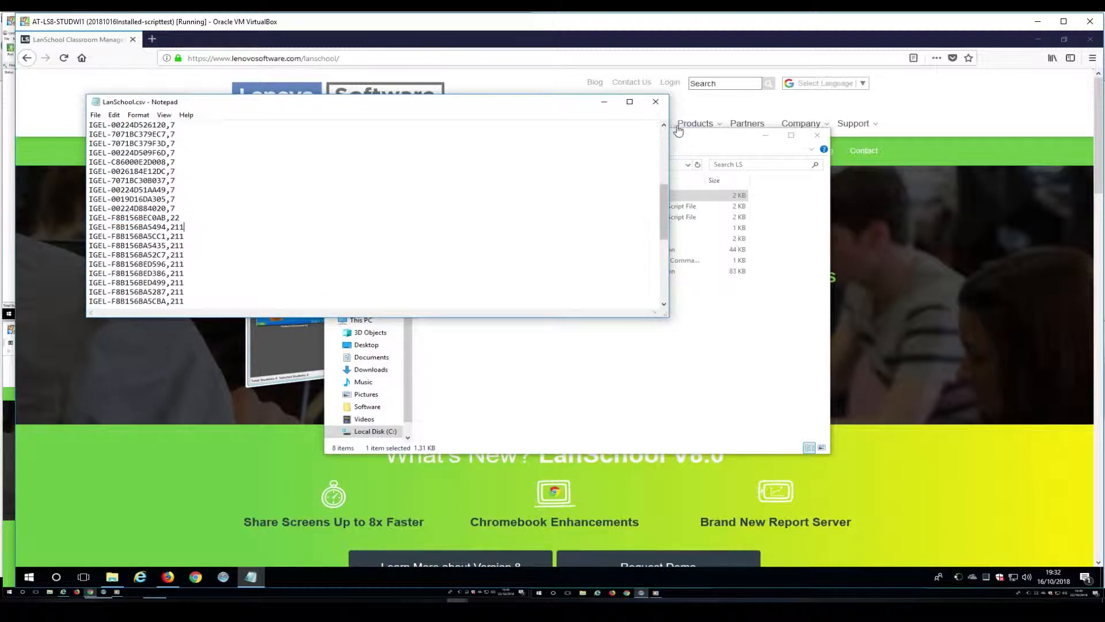
pyautogui.click(656, 102)
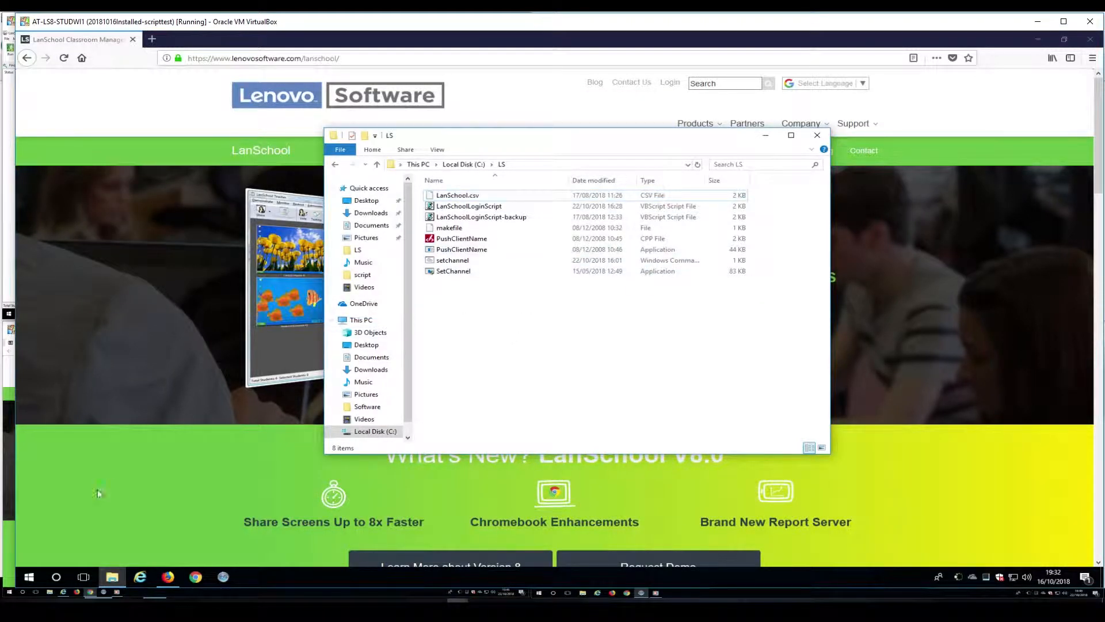
# Run Task Scheduler as administrator, entering the admin credentials at the prompt.
pyautogui.click(30, 577)
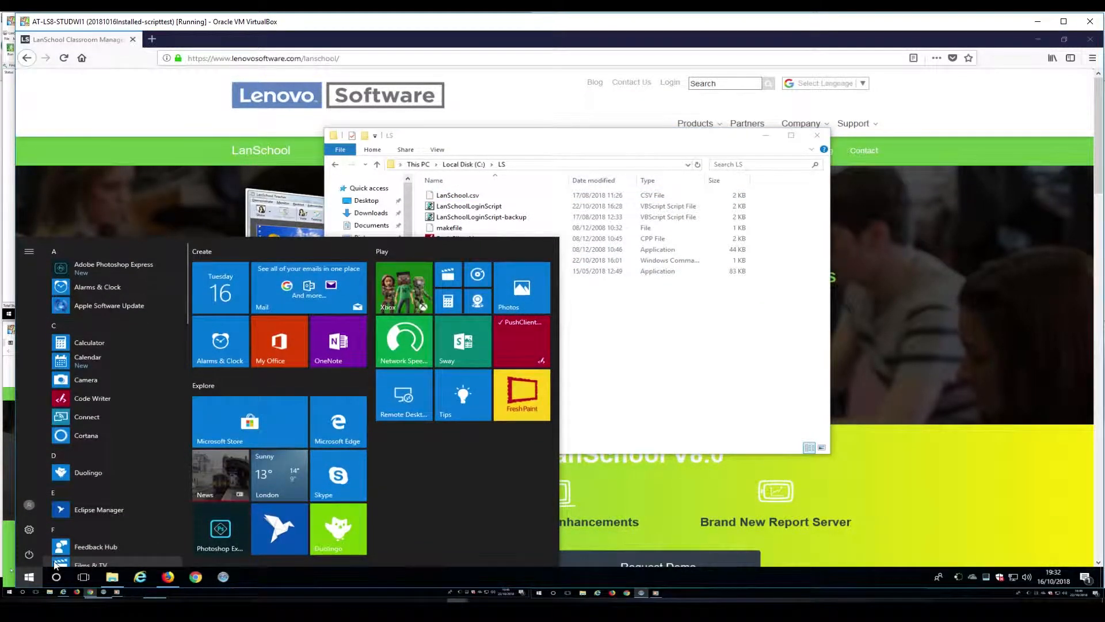
pyautogui.write('task s')
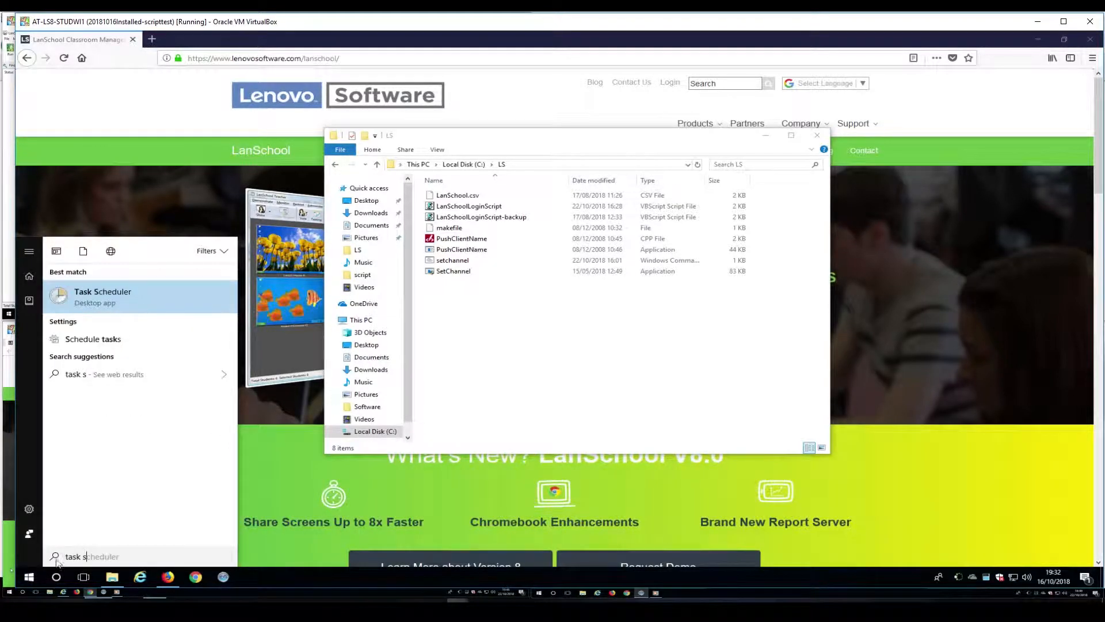
pyautogui.rightClick(124, 297)
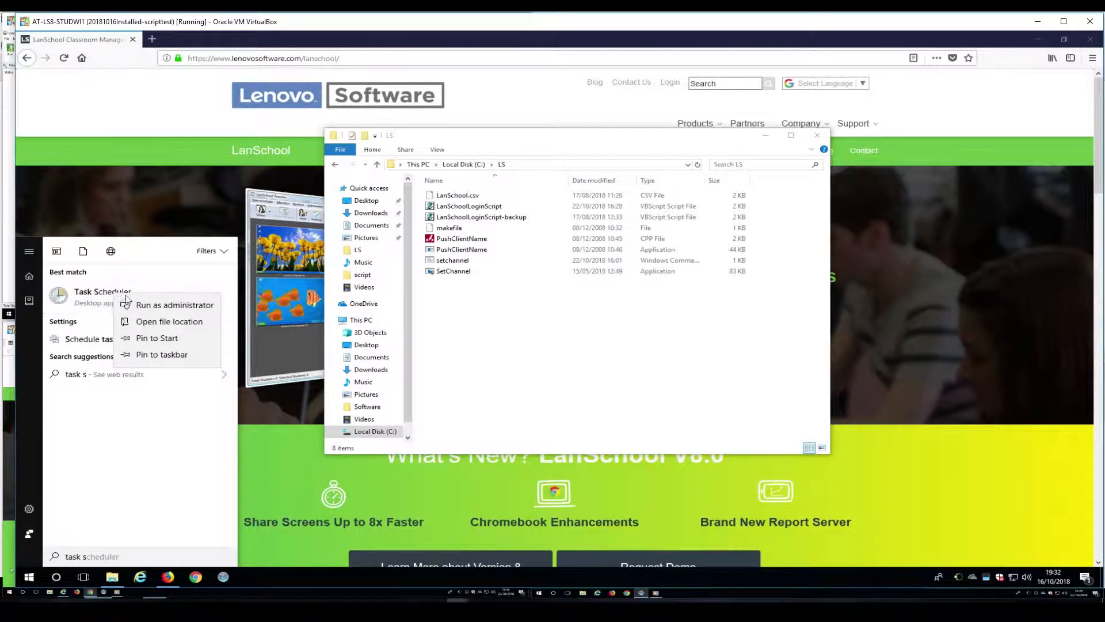
pyautogui.click(157, 305)
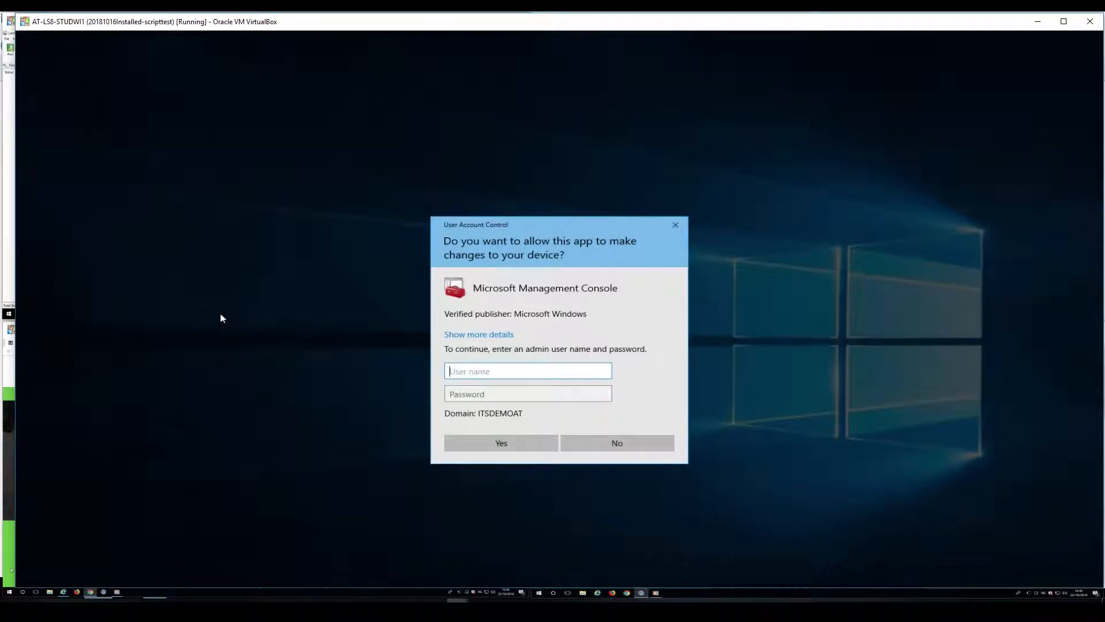
pyautogui.write('Adm')
pyautogui.press('Tab')
pyautogui.write('********')
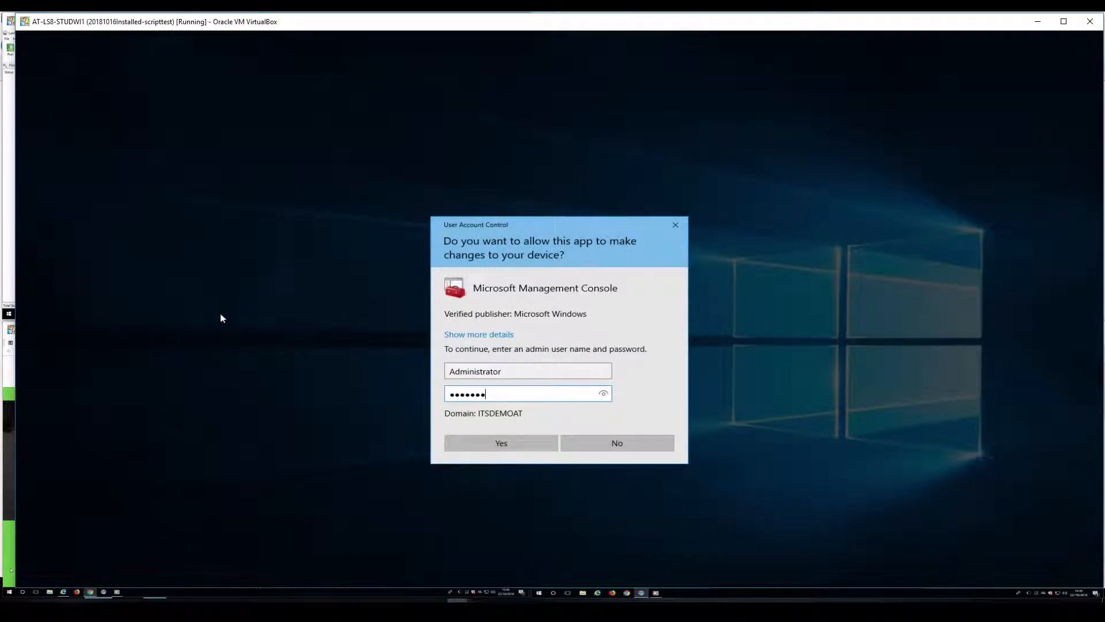
pyautogui.press('Return')
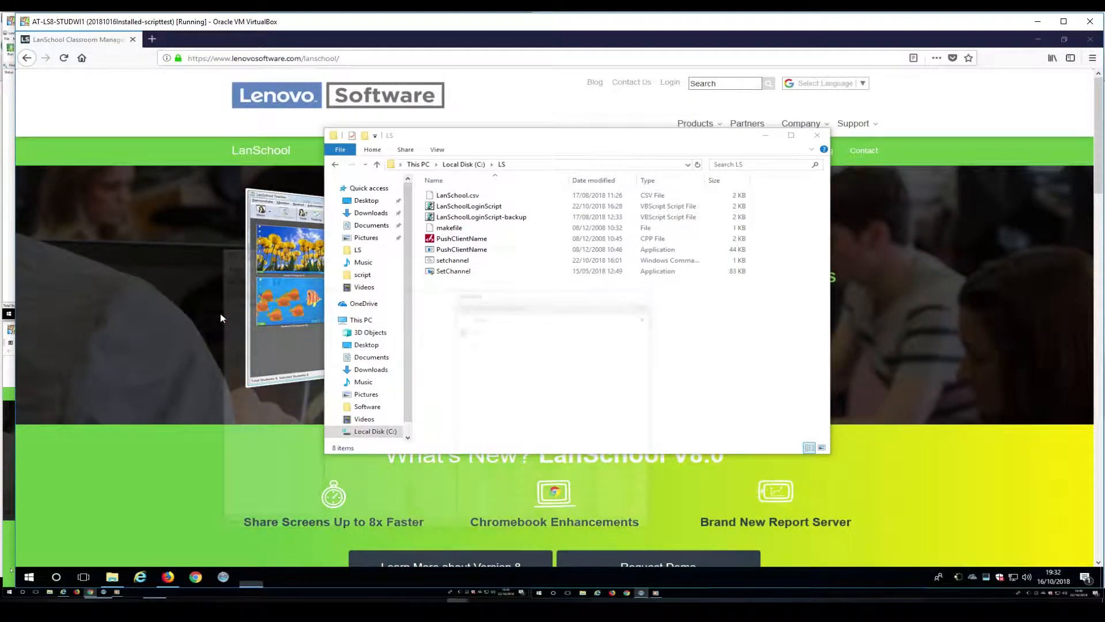
# Maximise Task Scheduler and start a new task in the Library's Microsoft folder.
pyautogui.click(222, 301)
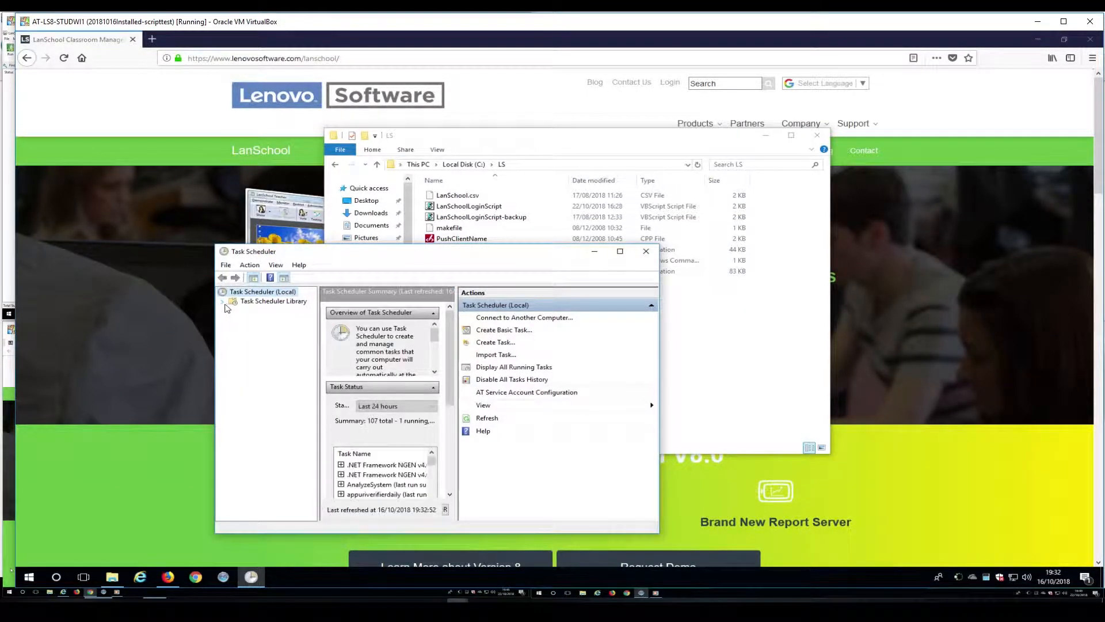
pyautogui.click(621, 252)
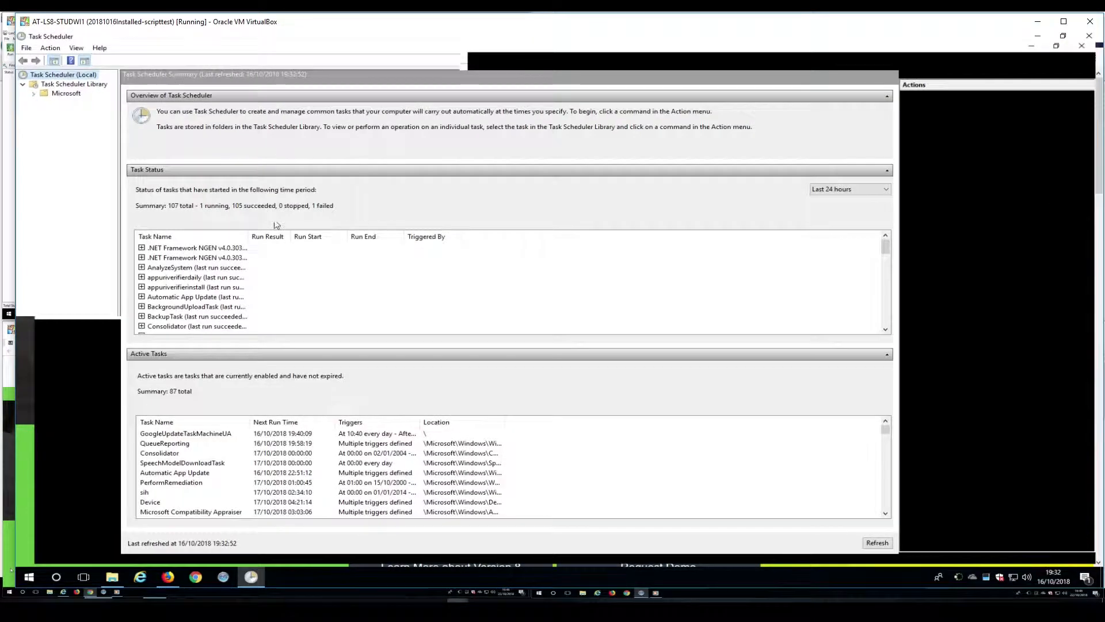
pyautogui.click(32, 95)
pyautogui.click(68, 95)
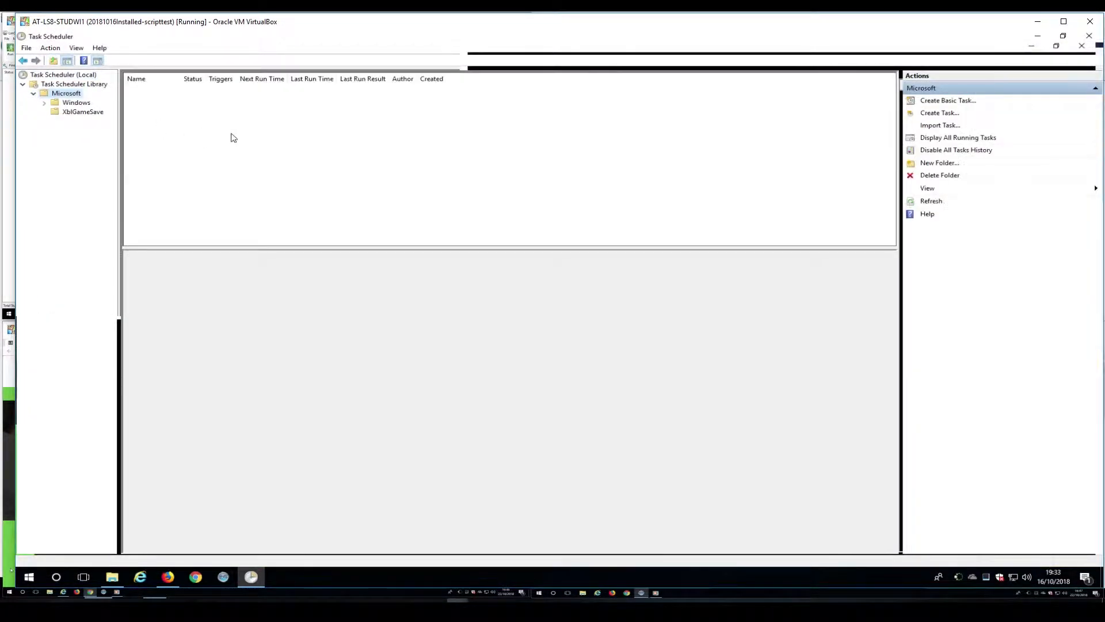
pyautogui.rightClick(269, 135)
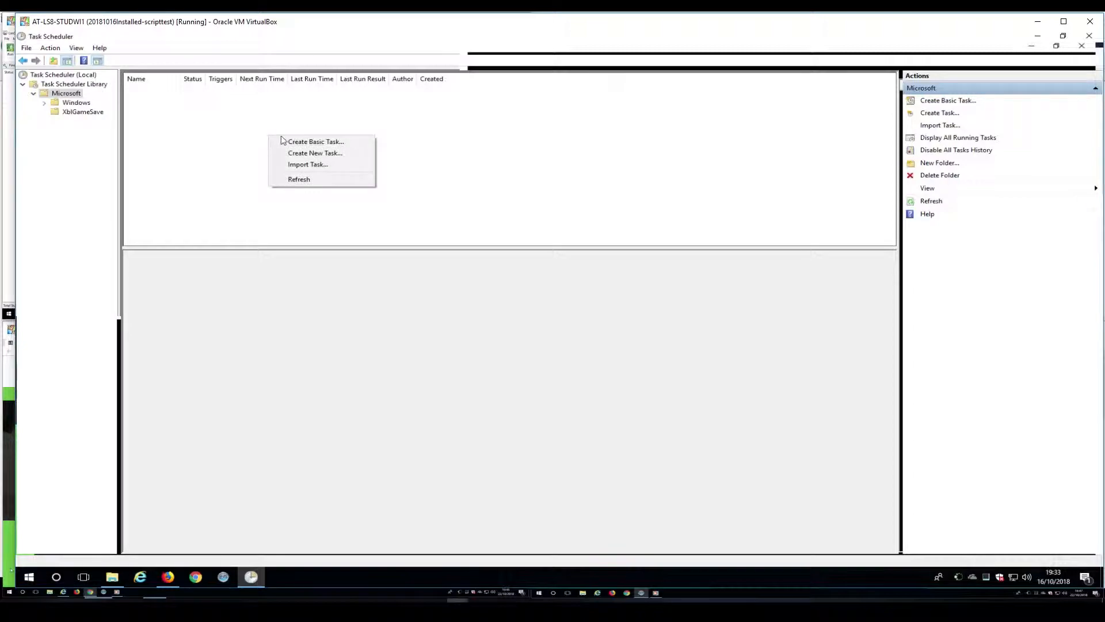
pyautogui.click(347, 154)
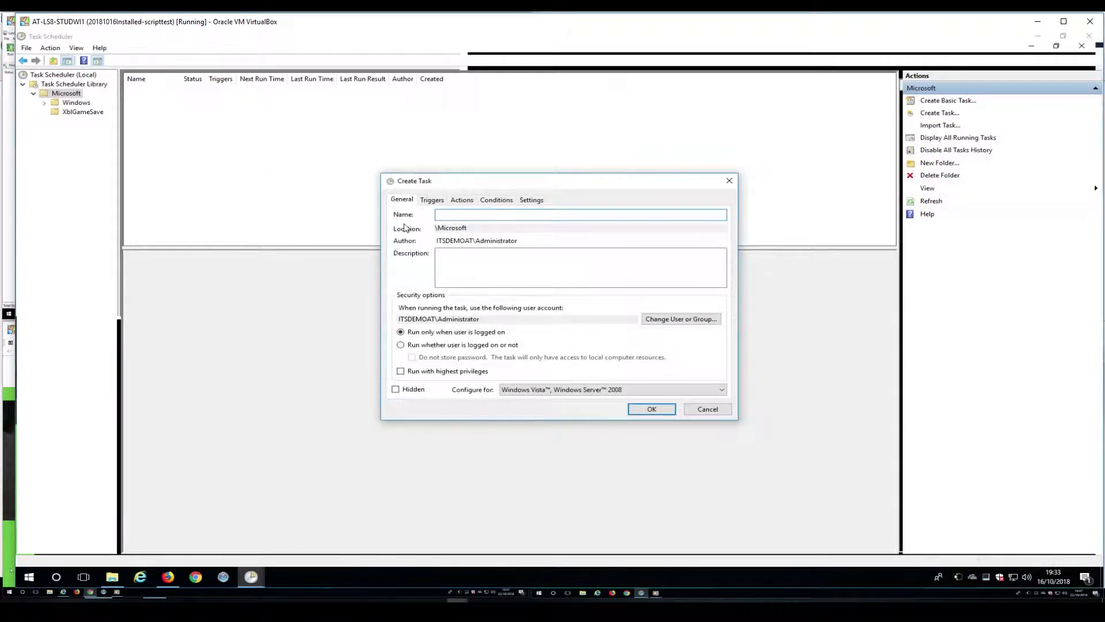
# Set the task to run whether logged on or not, highest privileges, hidden, for Windows 10.
pyautogui.click(401, 345)
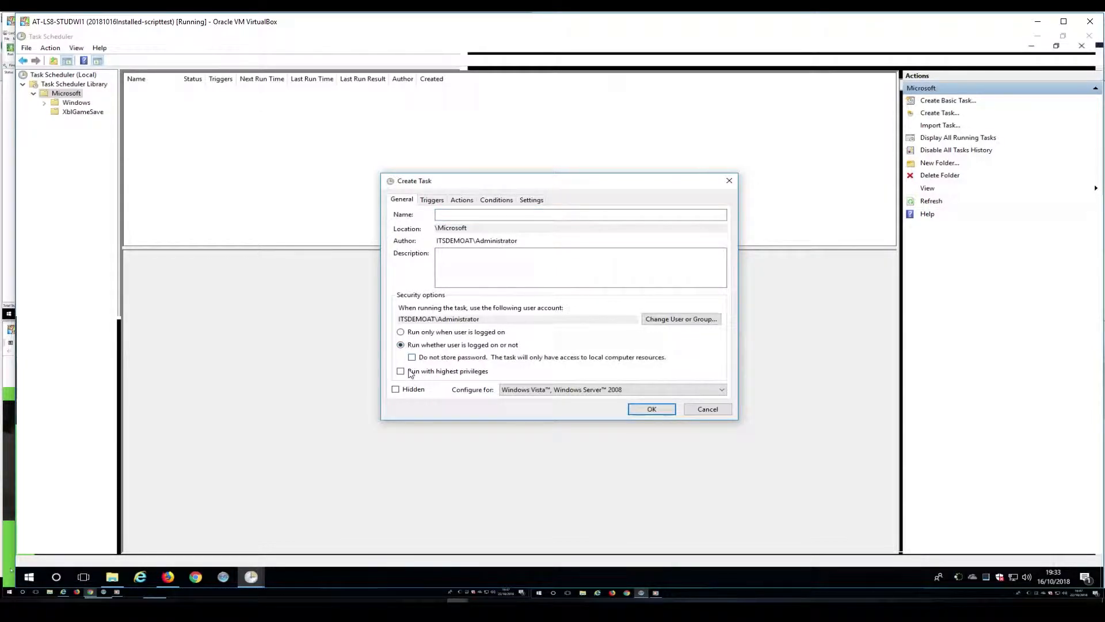
pyautogui.click(400, 371)
pyautogui.click(396, 390)
pyautogui.click(509, 391)
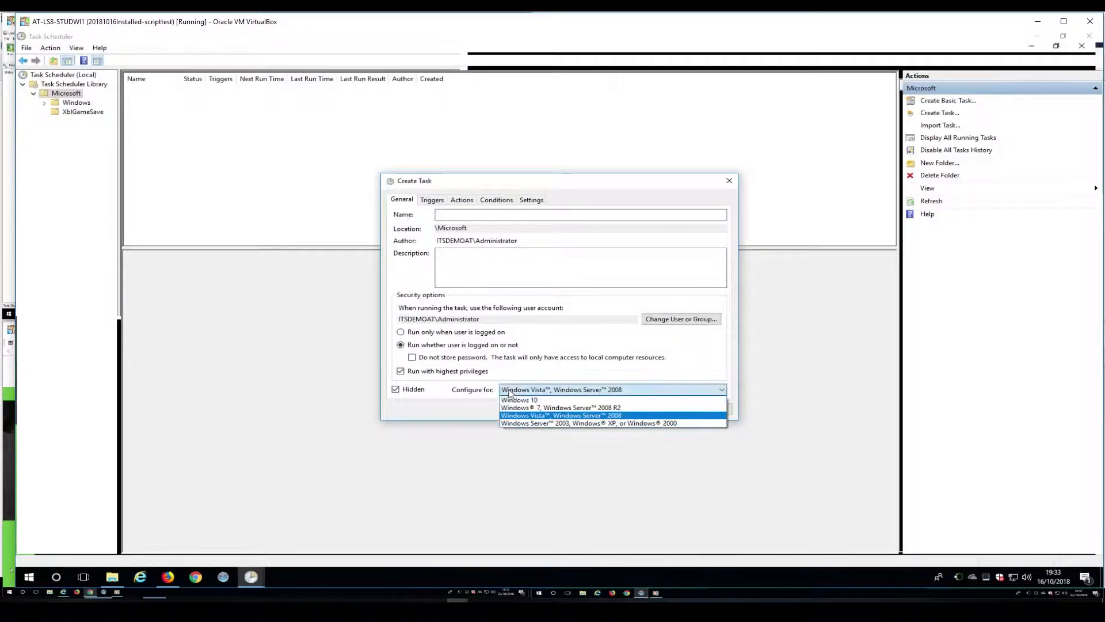
pyautogui.click(551, 401)
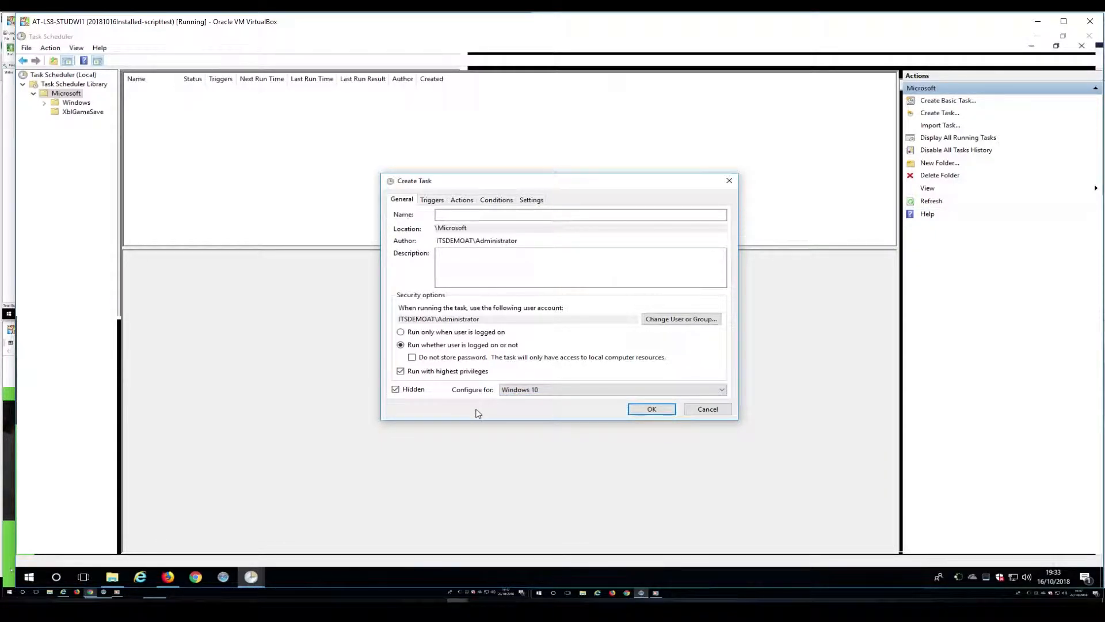
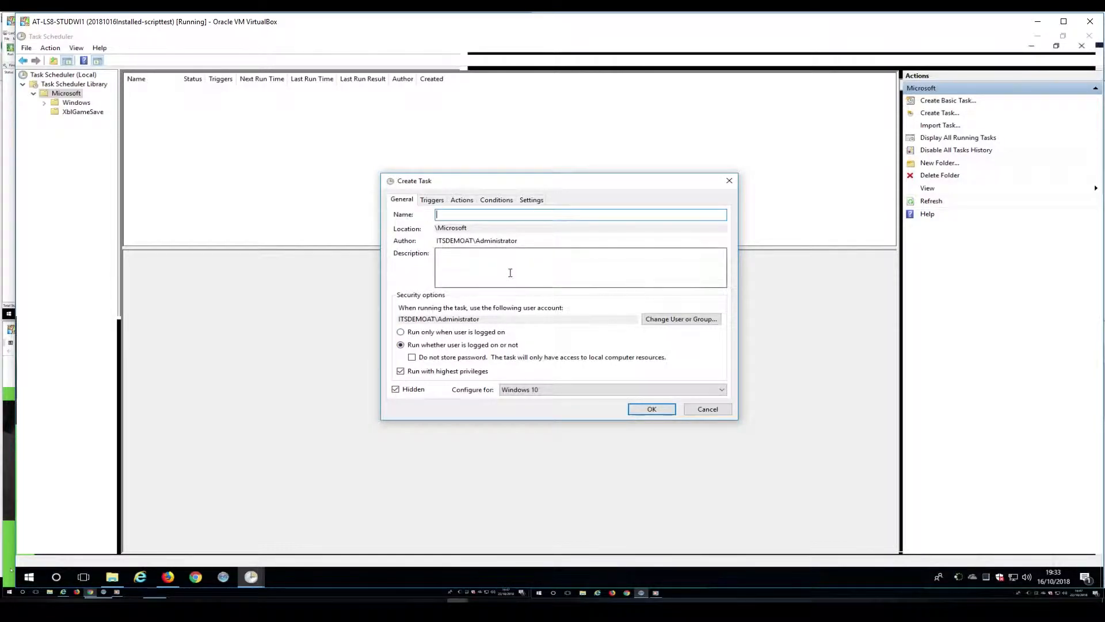
# Name the new task LSVDI and bring up its empty triggers list.
pyautogui.write('LSVDI')
pyautogui.click(432, 200)
# Add a new trigger that begins the LSVDI task At startup.
pyautogui.click(419, 384)
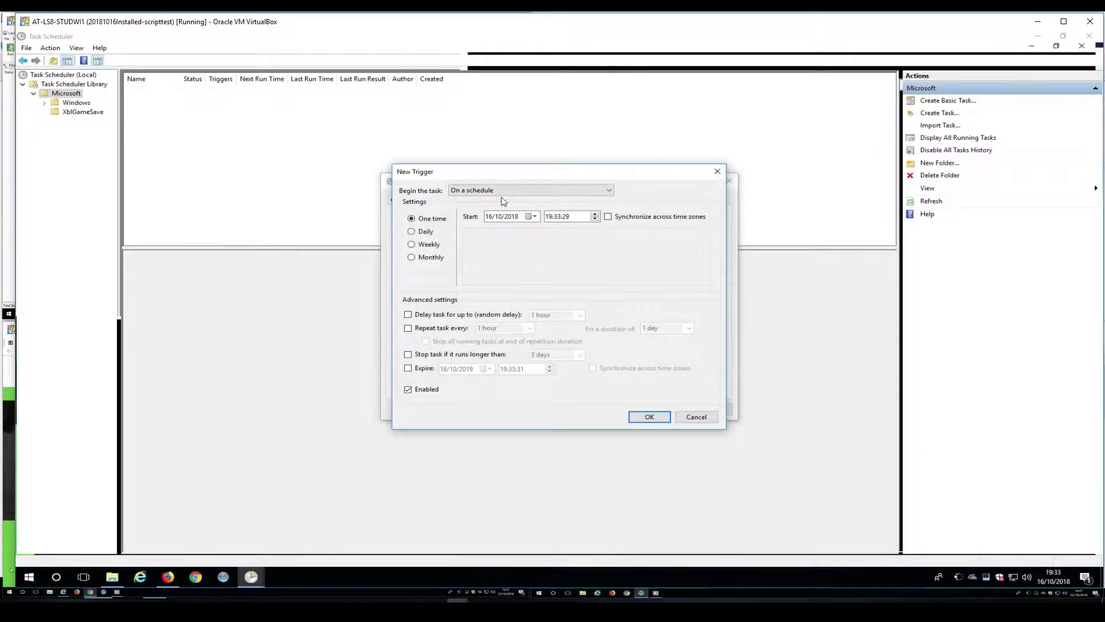
pyautogui.click(502, 191)
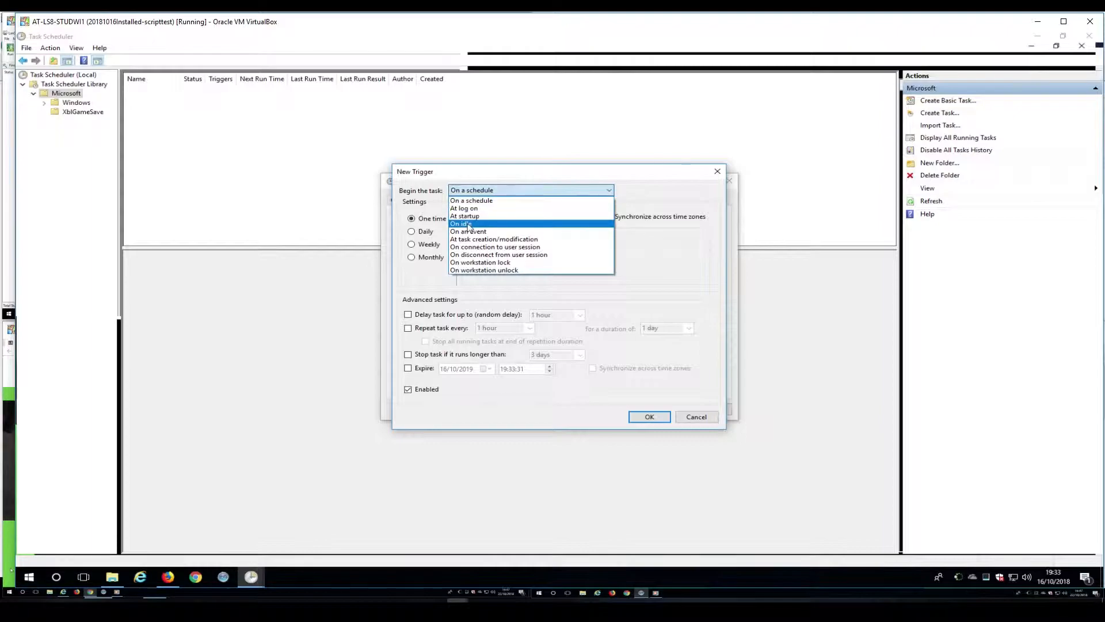
pyautogui.click(492, 216)
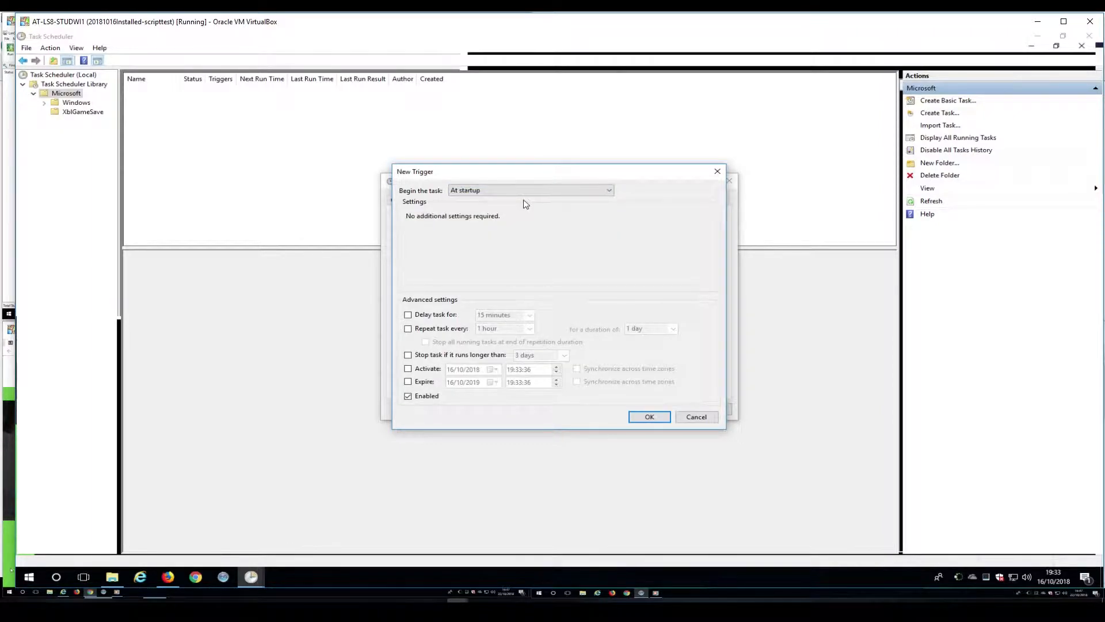
pyautogui.click(644, 418)
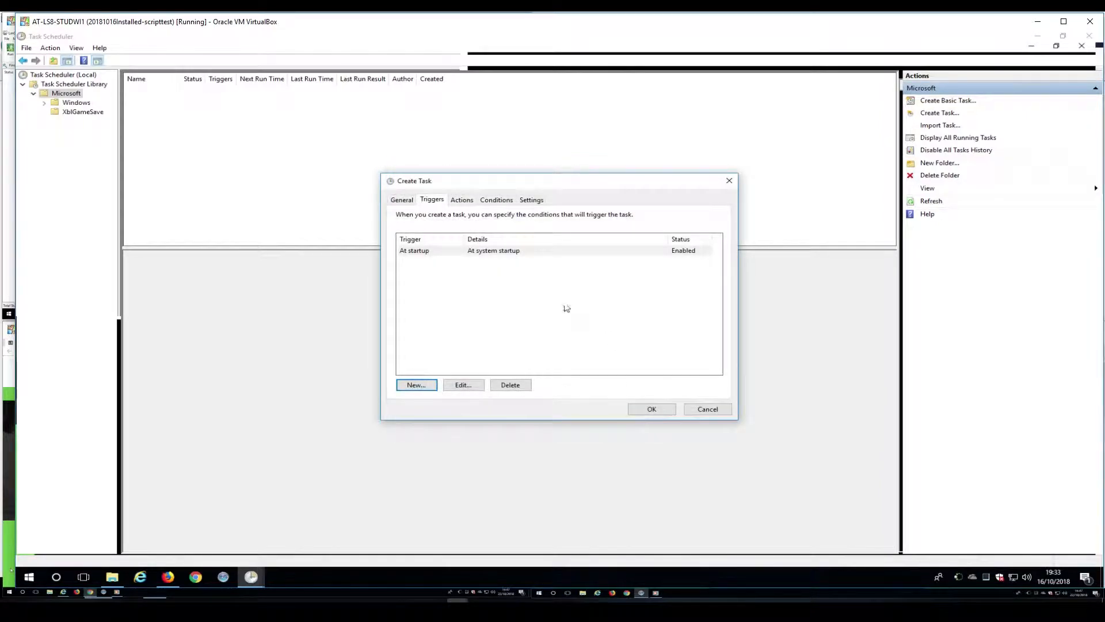
# Add a Start a program action that runs C:\LS\setchannel.cmd.
pyautogui.click(460, 202)
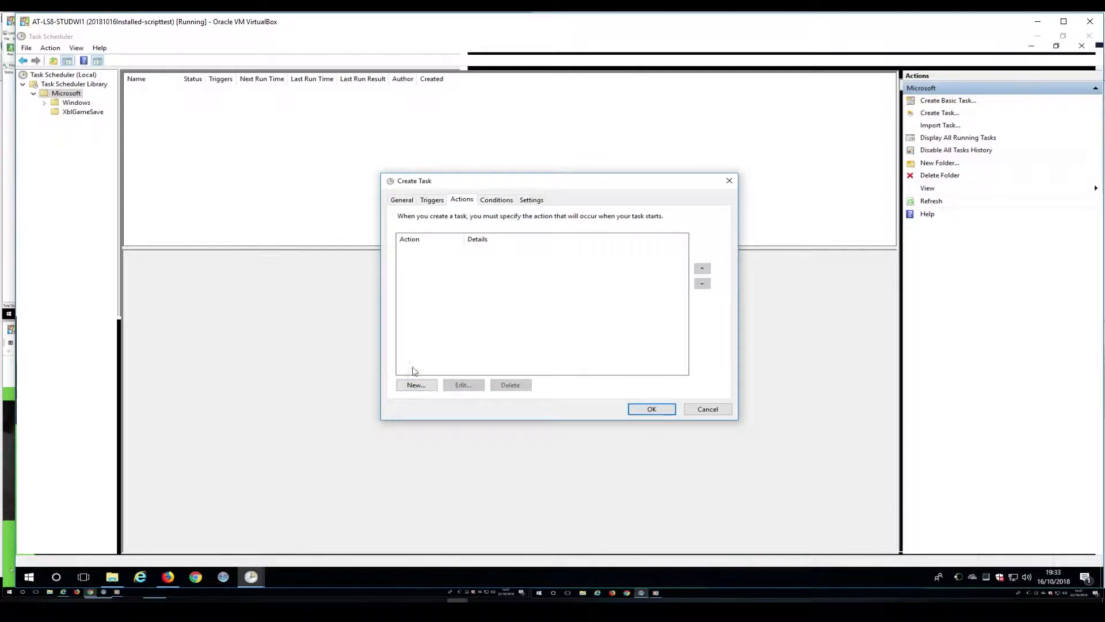
pyautogui.click(416, 385)
pyautogui.click(646, 254)
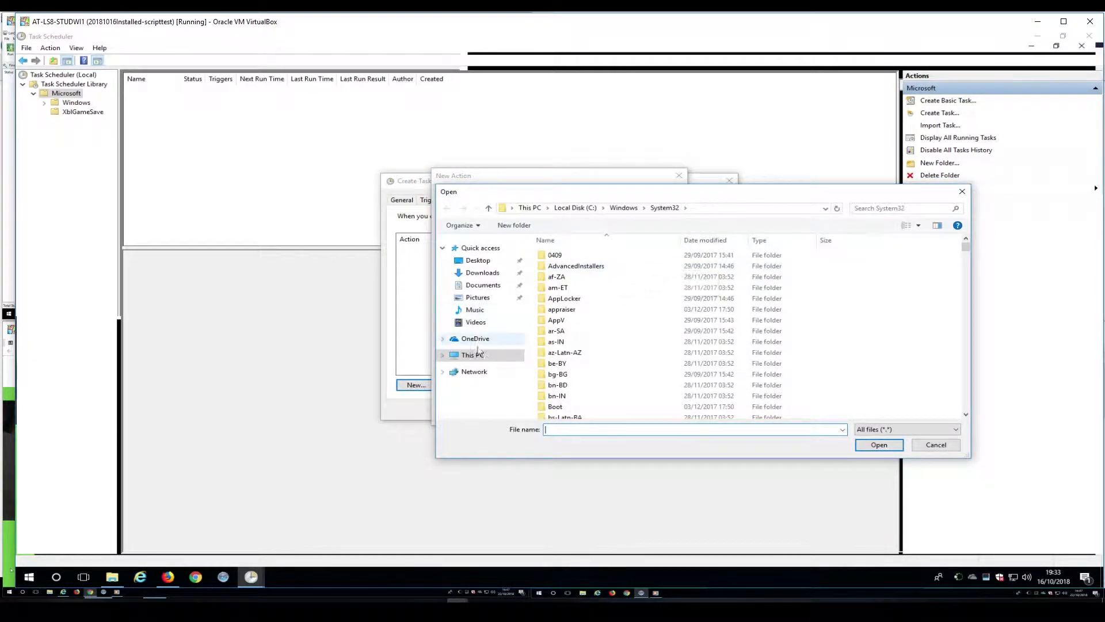
pyautogui.click(472, 355)
pyautogui.doubleClick(591, 413)
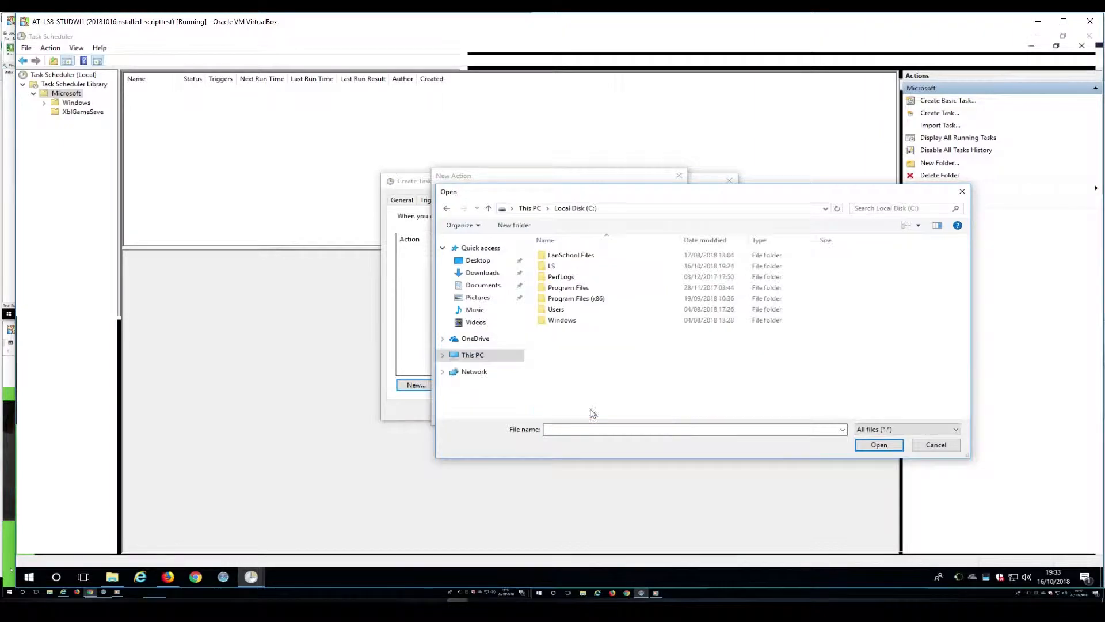
pyautogui.doubleClick(609, 265)
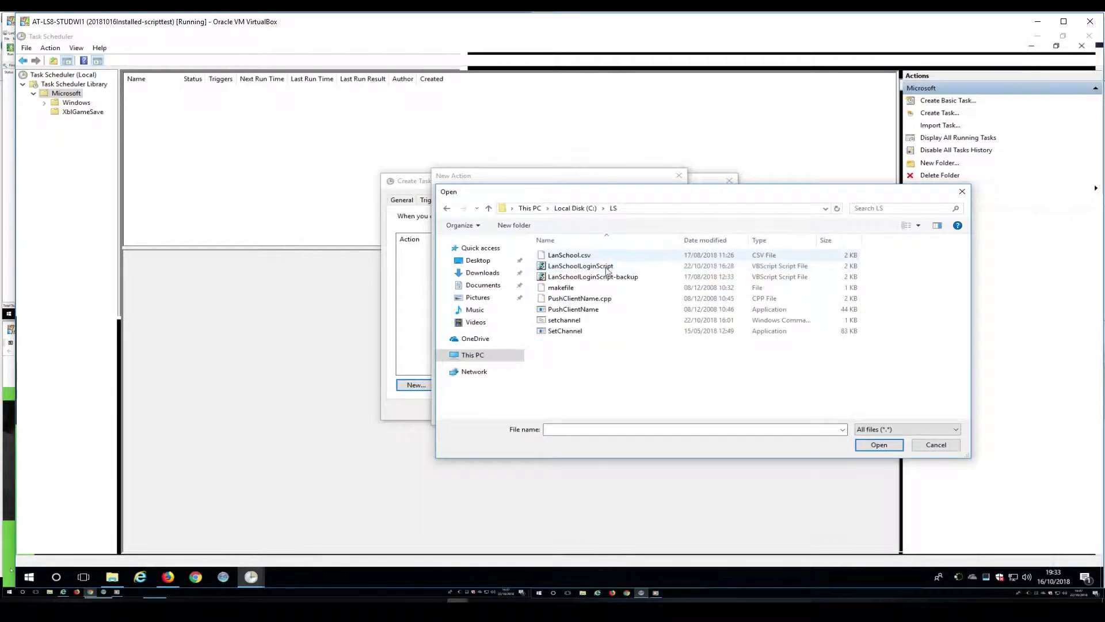
pyautogui.click(583, 322)
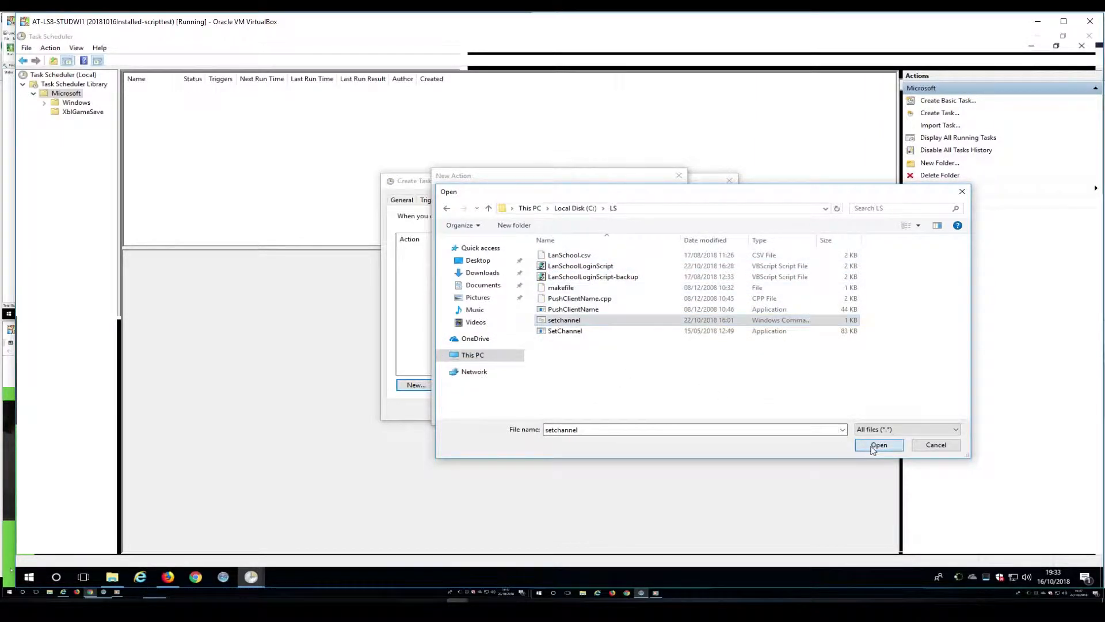
pyautogui.click(878, 445)
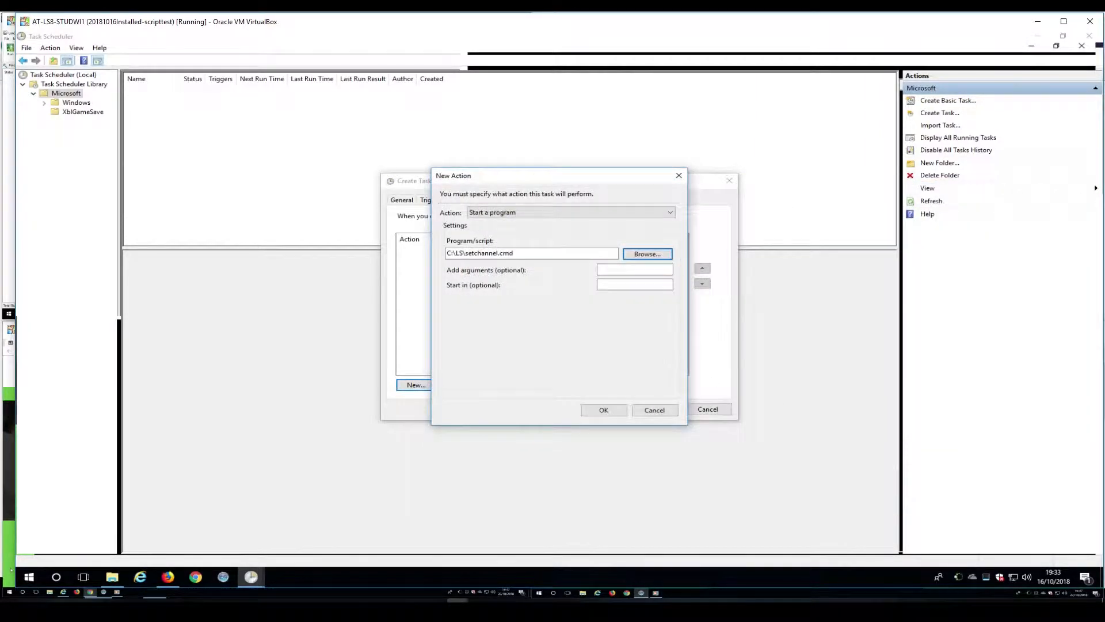
pyautogui.click(604, 410)
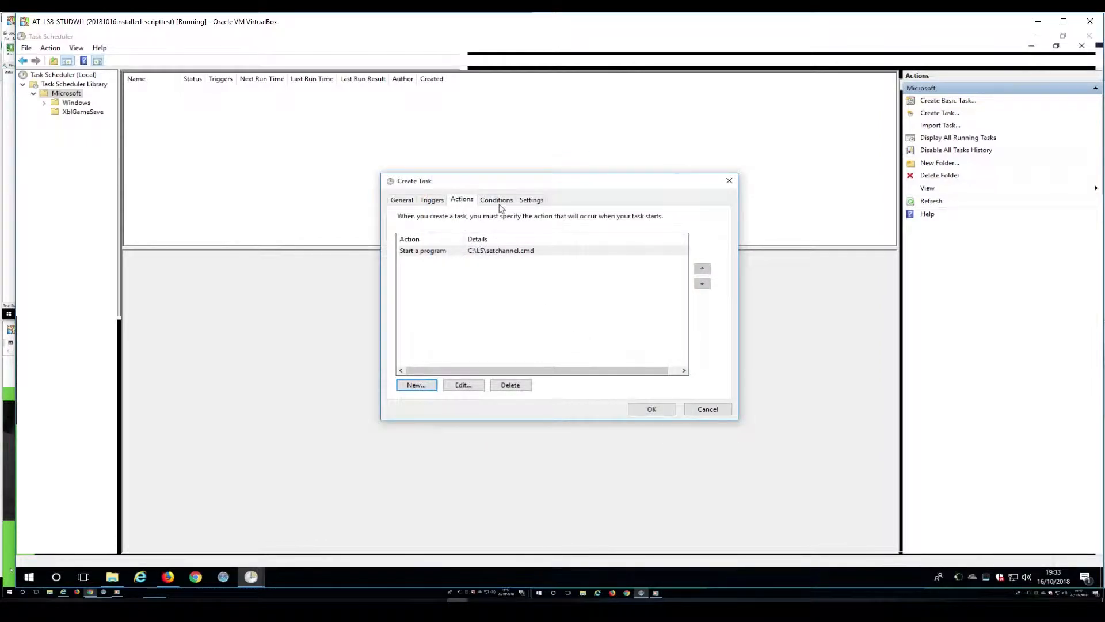
pyautogui.click(497, 202)
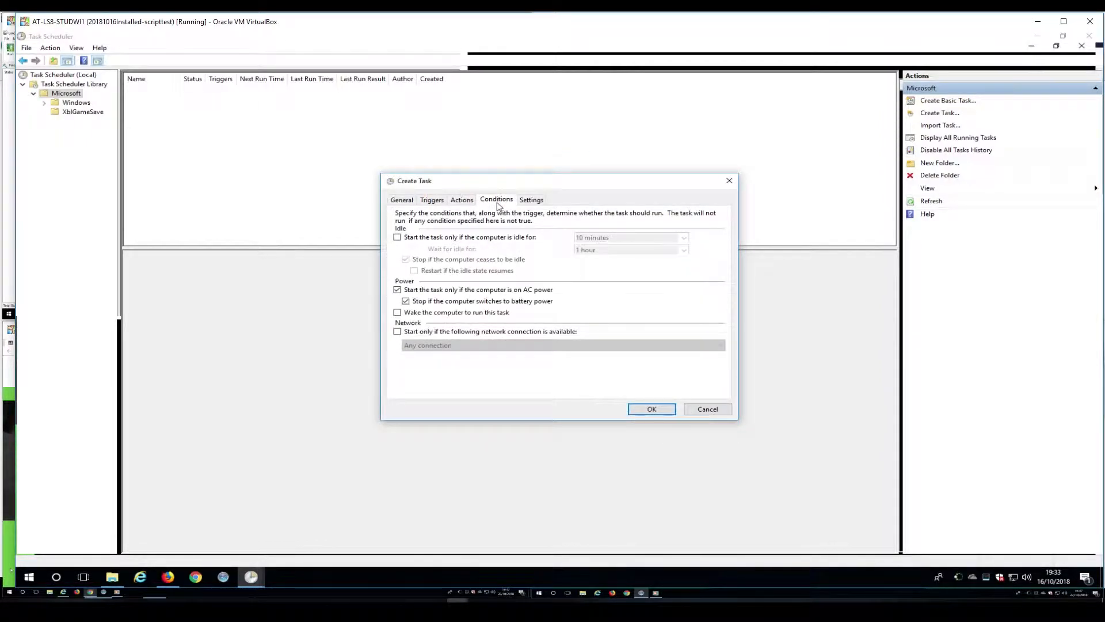
# Drop the AC power condition, enable missed-start and restart every 1 minute up to 3 times, then save.
pyautogui.click(455, 289)
pyautogui.click(531, 199)
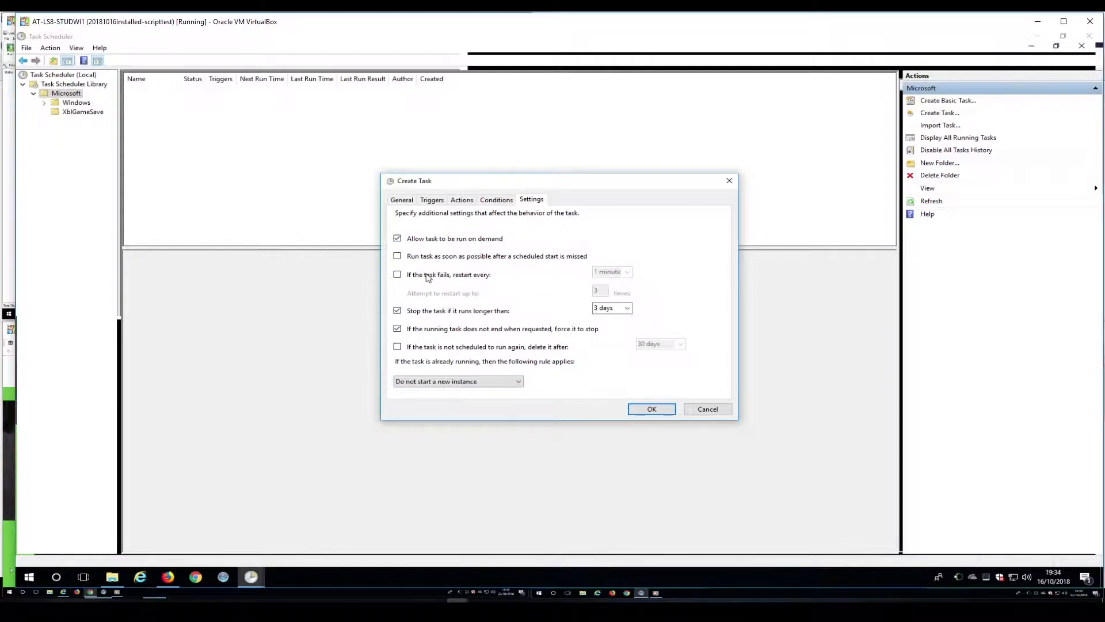
pyautogui.click(397, 256)
pyautogui.click(404, 275)
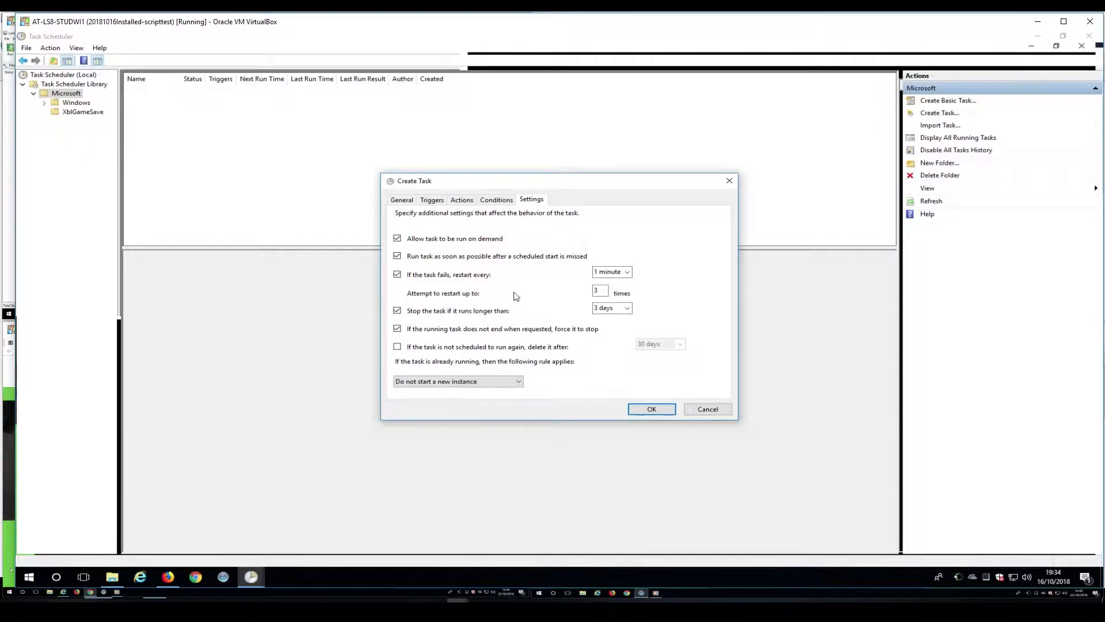
pyautogui.click(647, 410)
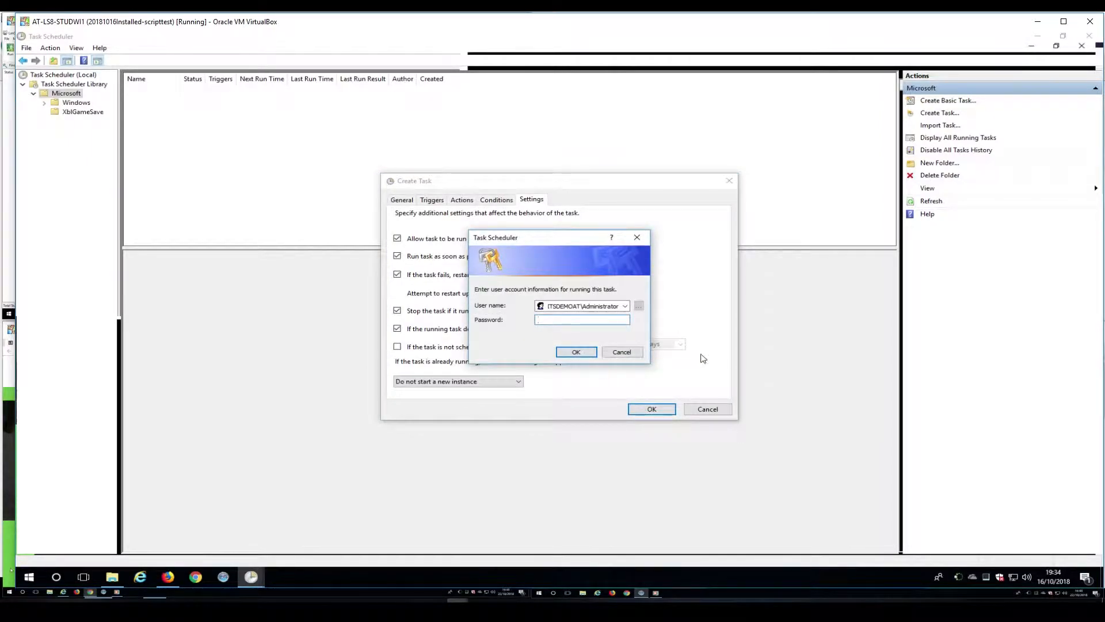
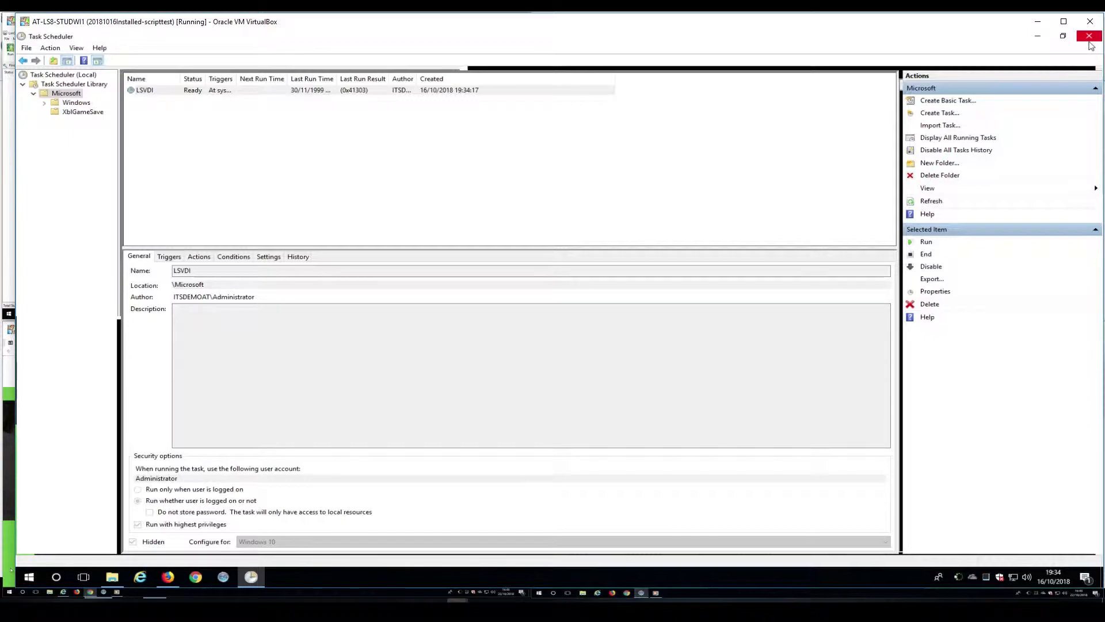
# Close Task Scheduler and the LS folder, then shrink the STUDWI1 window so all four VMs show.
pyautogui.click(1089, 37)
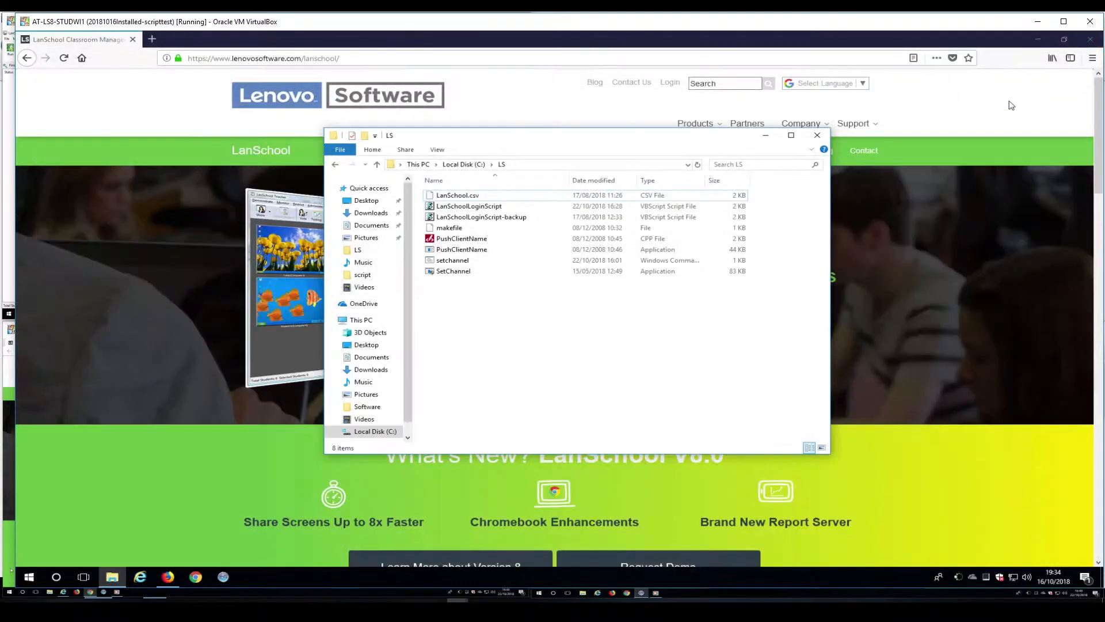
pyautogui.click(818, 135)
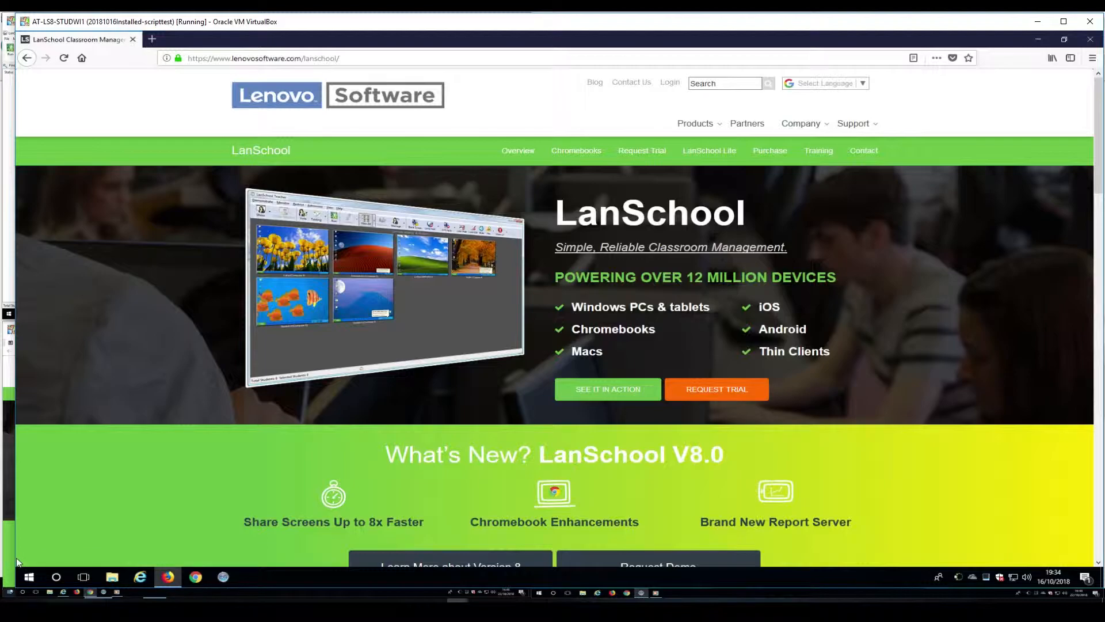
pyautogui.moveTo(15, 587); pyautogui.dragTo(534, 322)
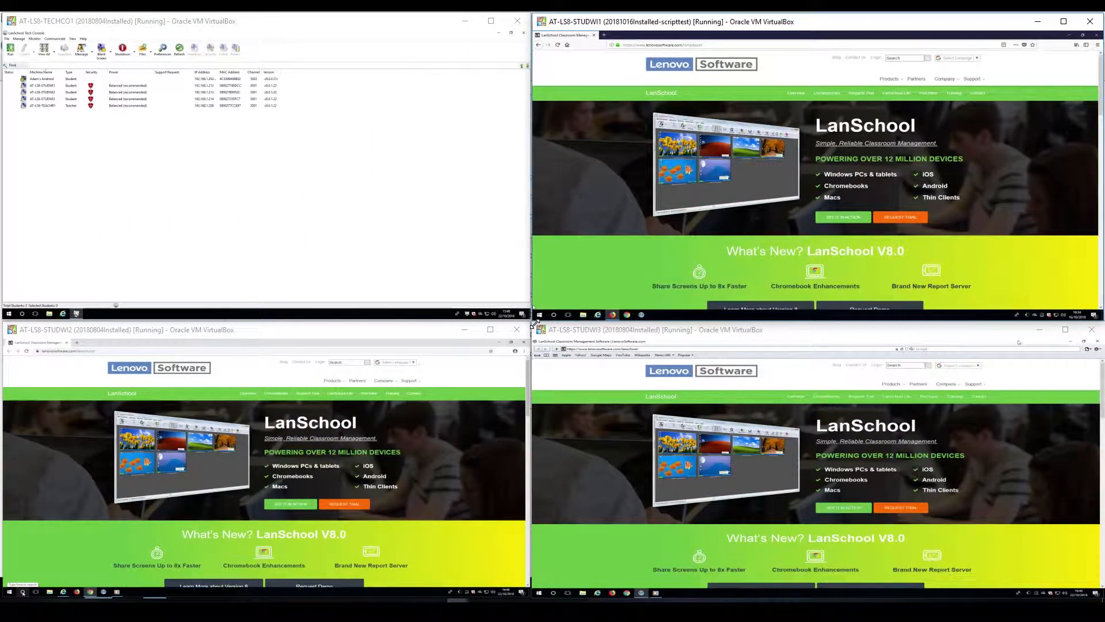
# In the enlarged TECHCO1 console, confirm AT-LS8-STUDWI1 is on channel 3001, then bring STUDWI1 forward.
pyautogui.click(530, 319)
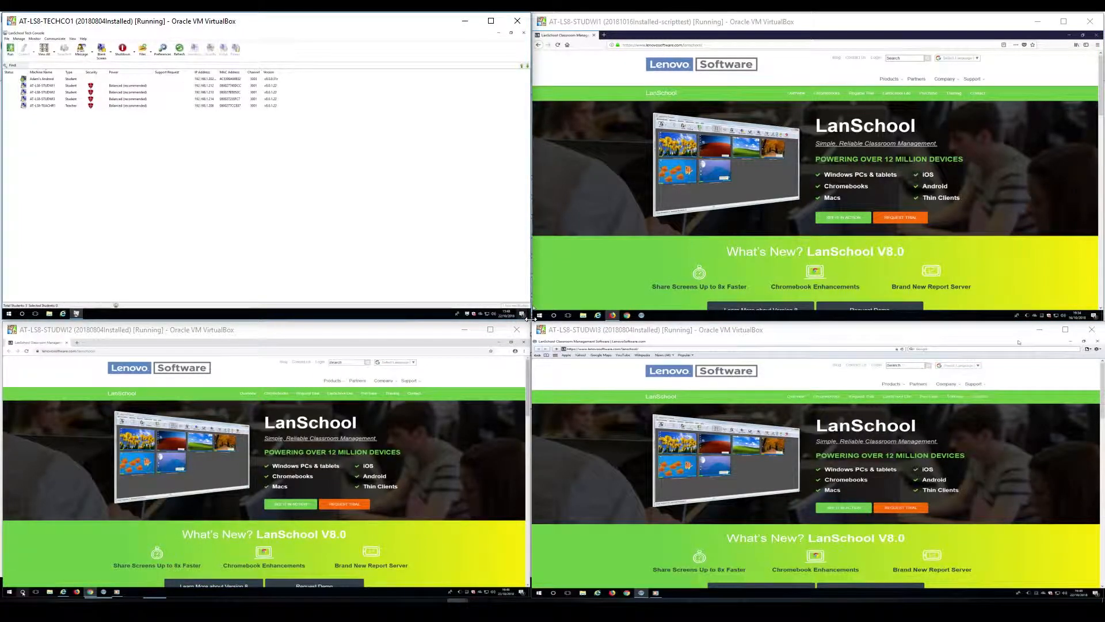
pyautogui.moveTo(531, 318); pyautogui.dragTo(1096, 586)
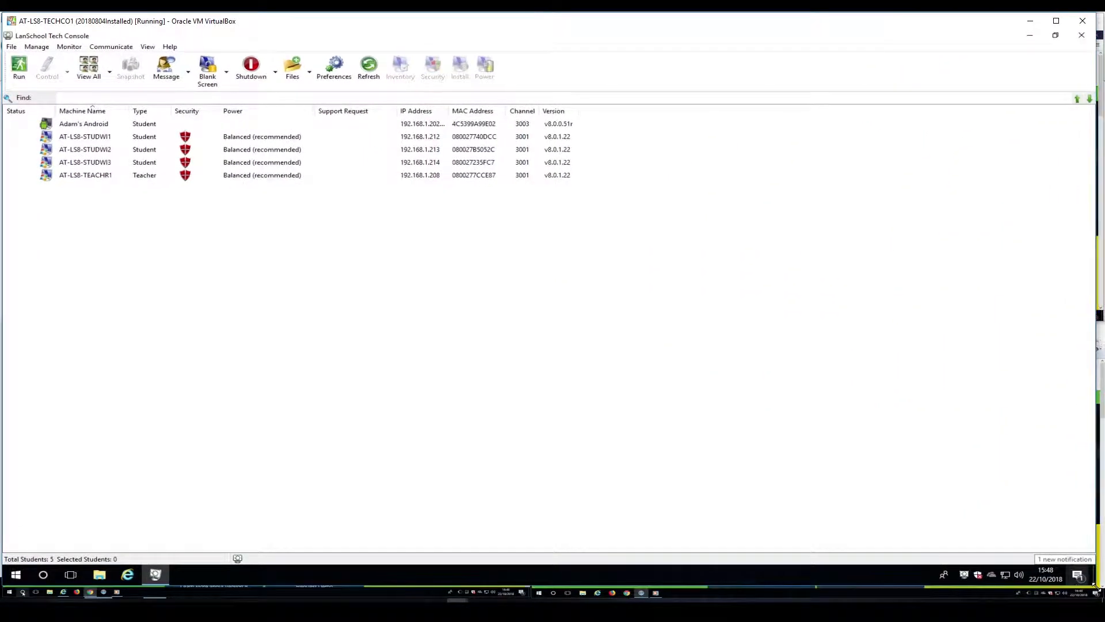
pyautogui.click(103, 140)
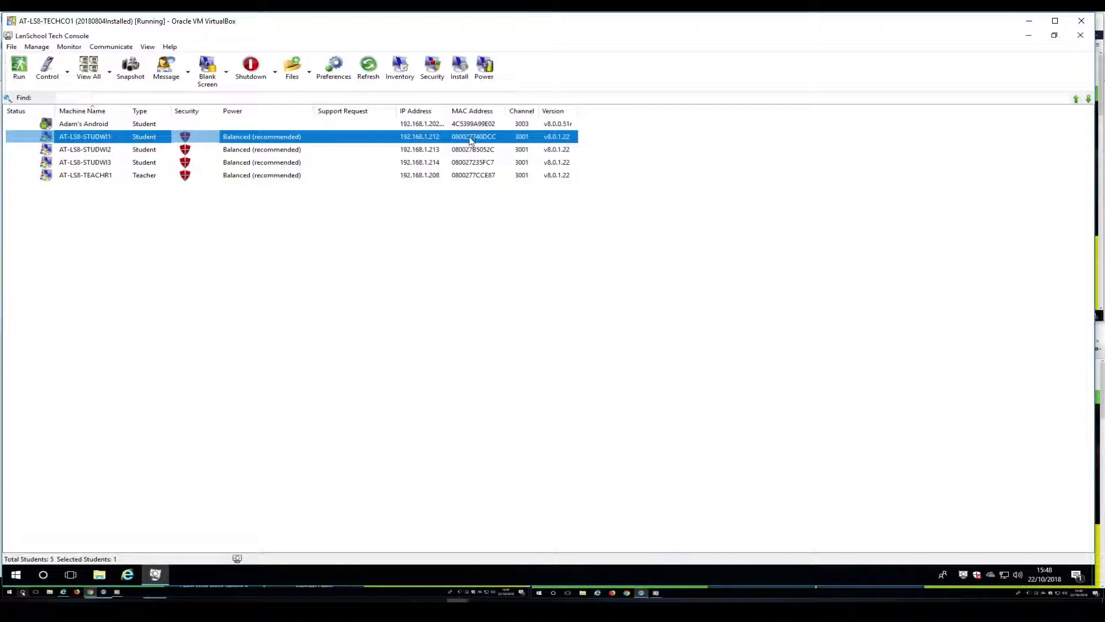
pyautogui.click(518, 220)
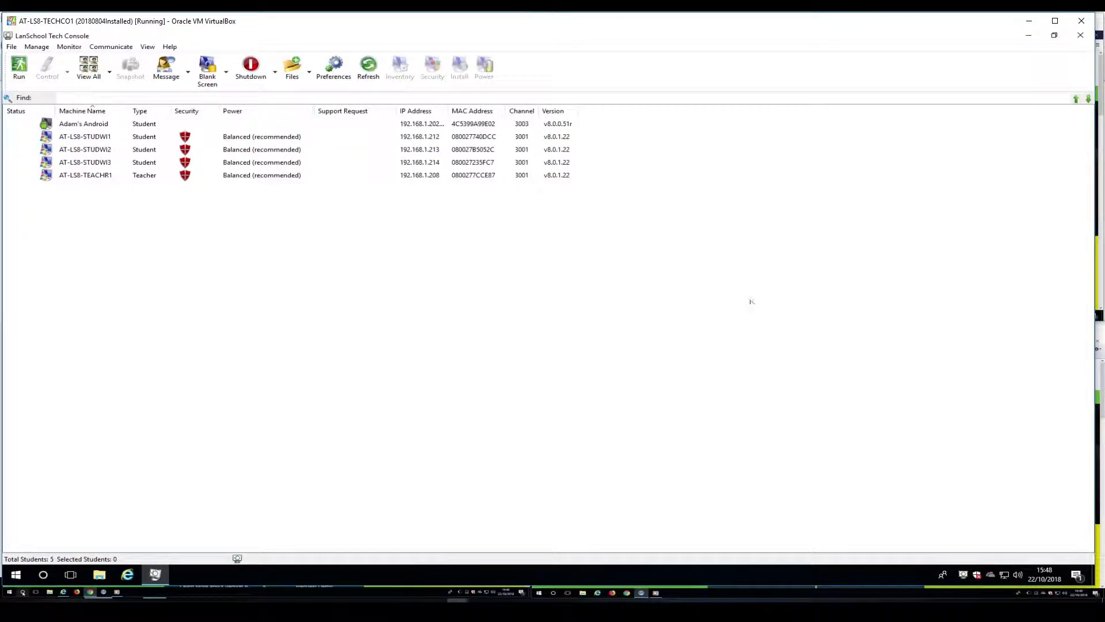
pyautogui.moveTo(1095, 585); pyautogui.dragTo(5, 591)
pyautogui.click(533, 321)
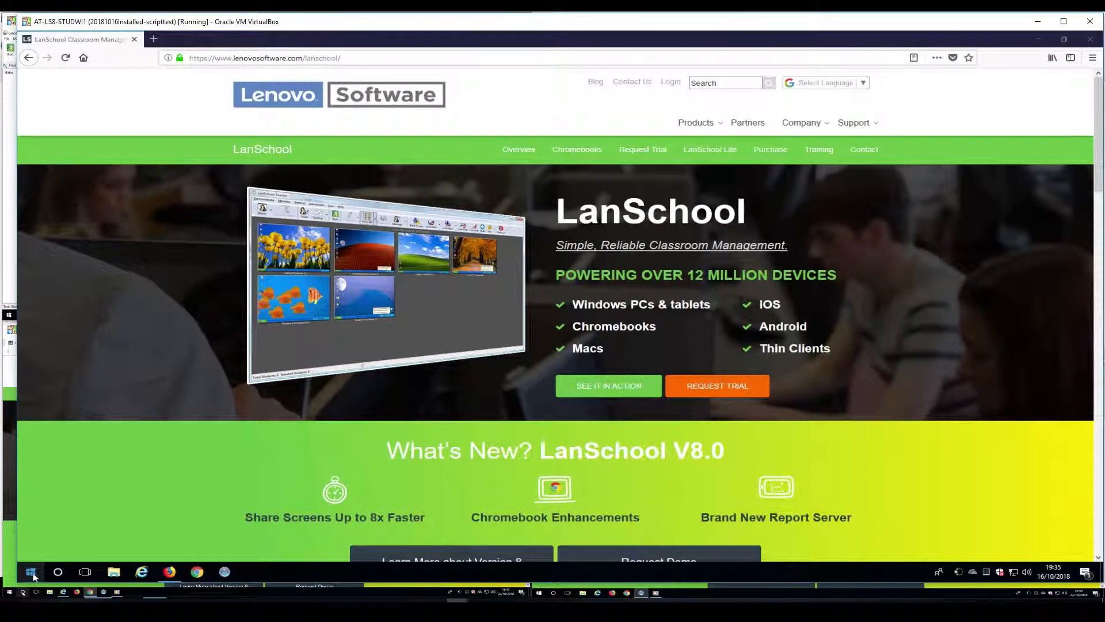
# Restart the STUDWI1 guest from the Start power menu and sign back in with the account password.
pyautogui.rightClick(29, 571)
pyautogui.moveTo(167, 546)
pyautogui.click(226, 547)
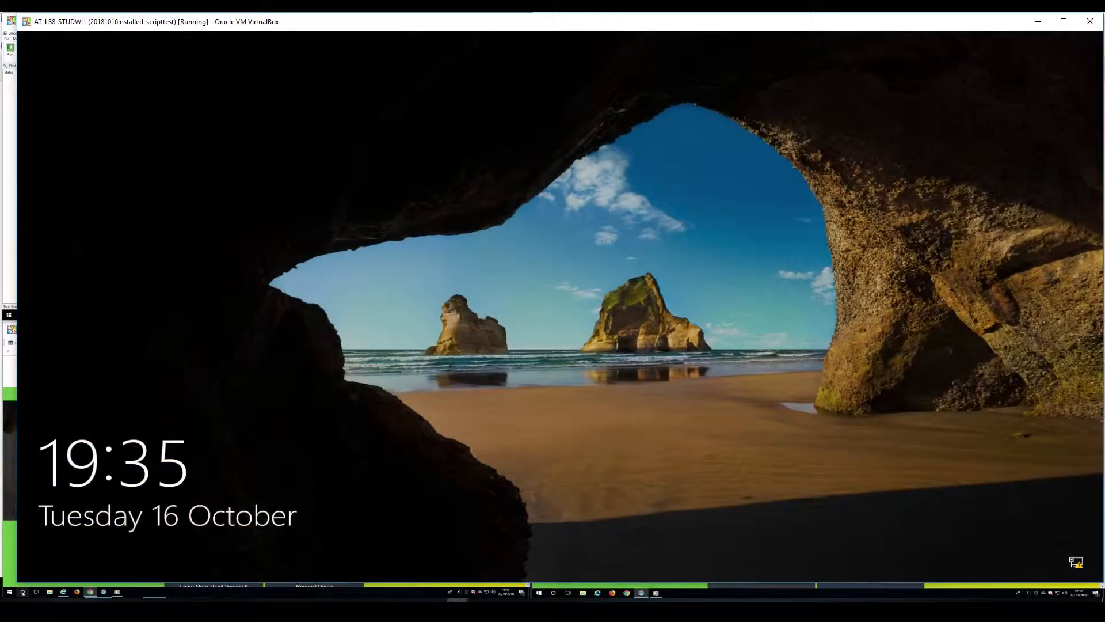
pyautogui.press('Return')
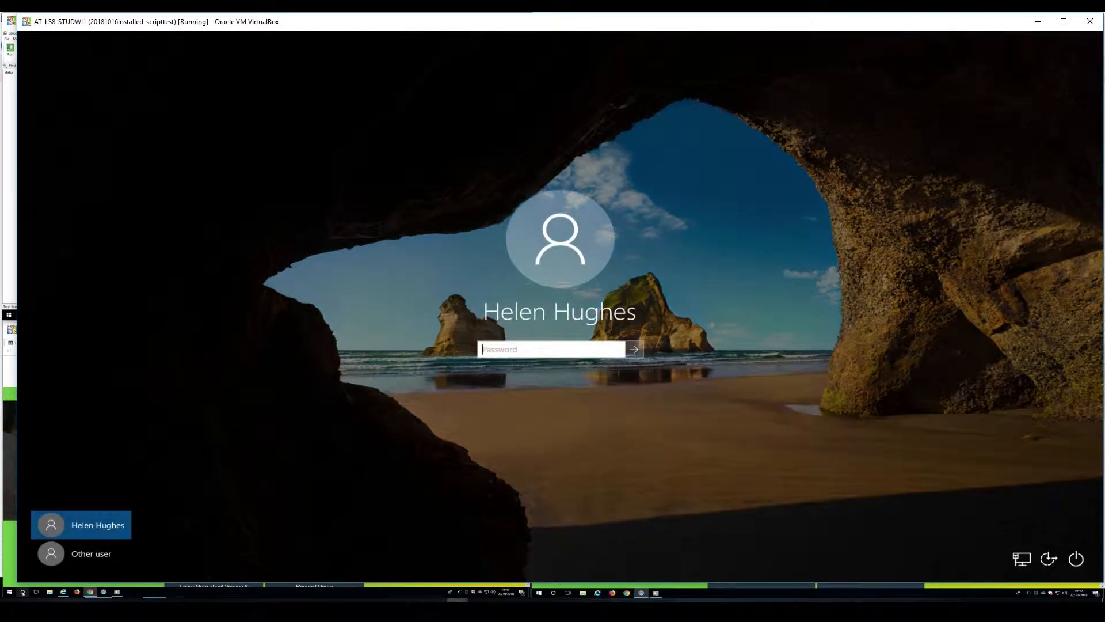
pyautogui.write('••••••••')
pyautogui.press('Return')
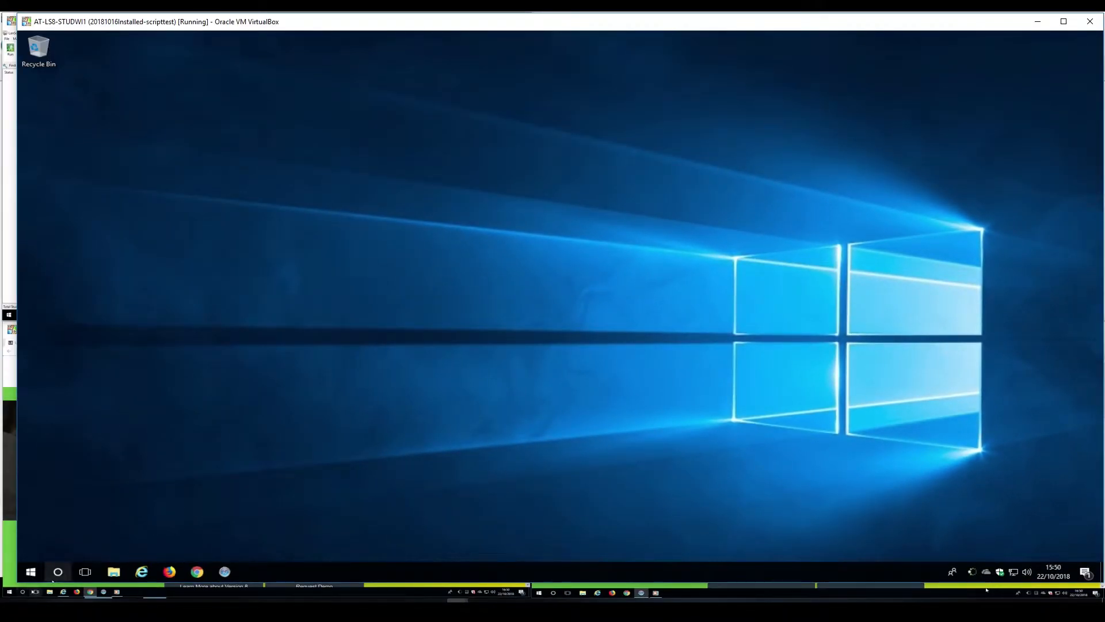
# Check the thumbnails and details list in Tech Console to find IGEL-F8B156BEC0AB on channel 22.
pyautogui.moveTo(17, 582); pyautogui.dragTo(1062, 566)
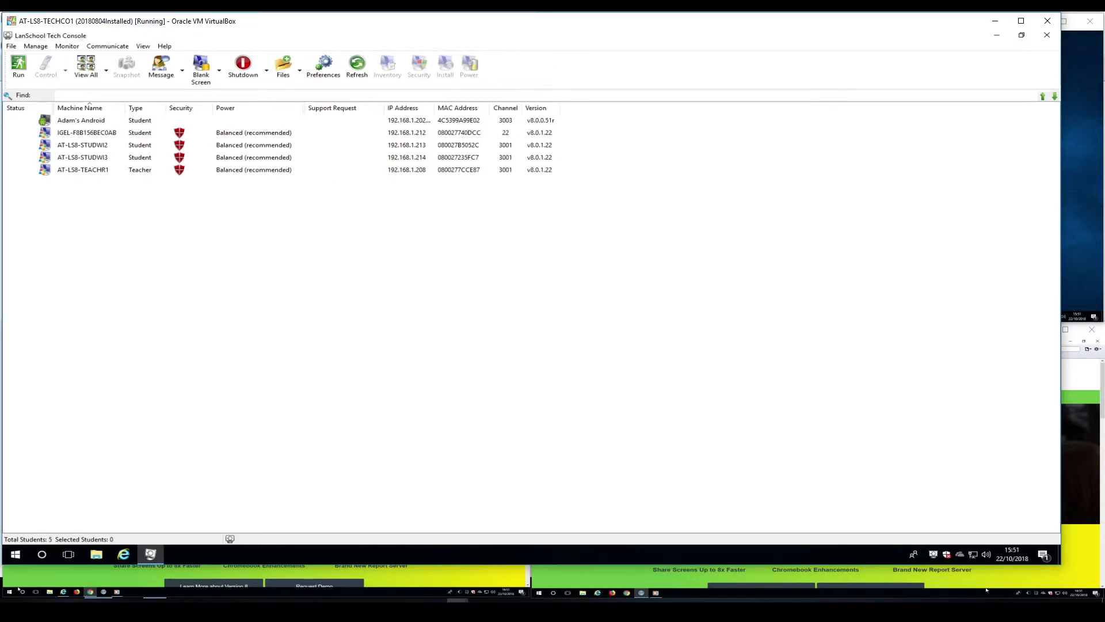
pyautogui.click(89, 68)
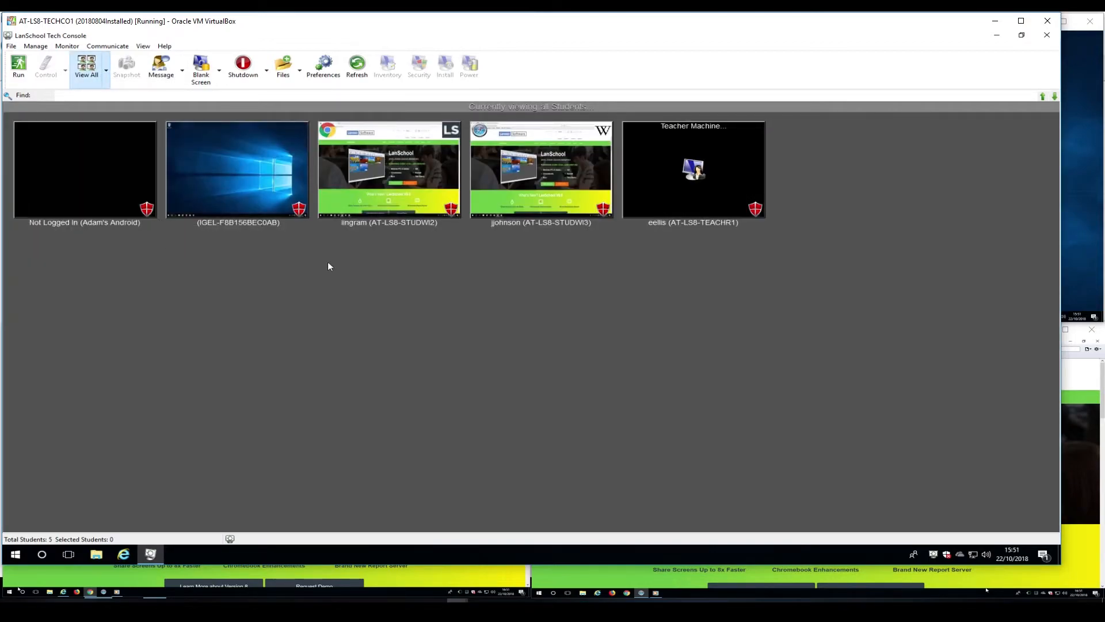
pyautogui.click(212, 180)
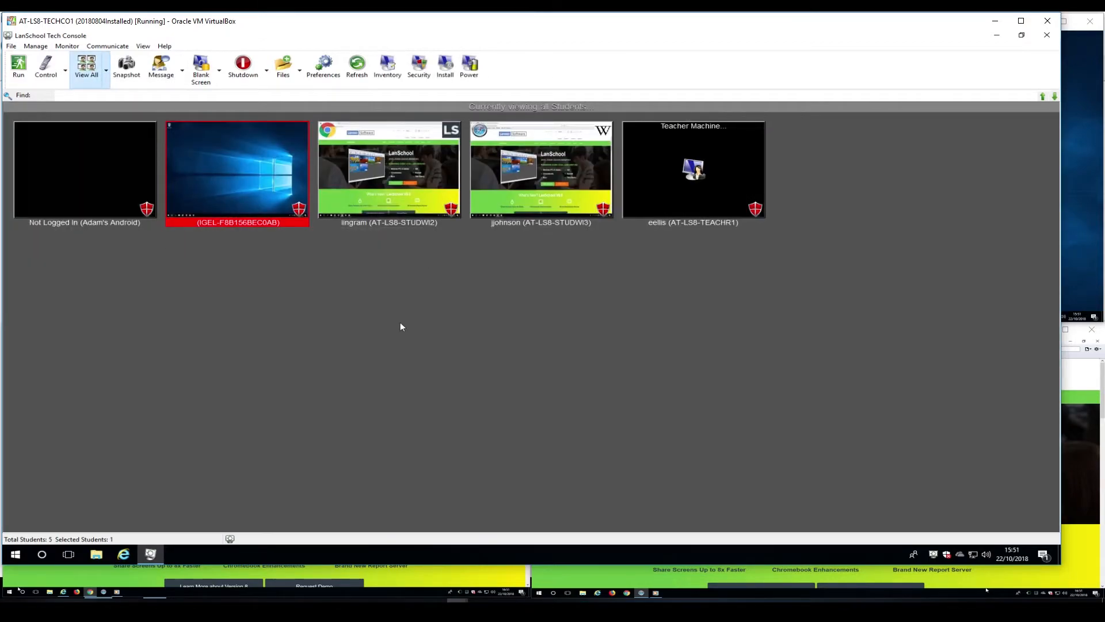
pyautogui.click(401, 326)
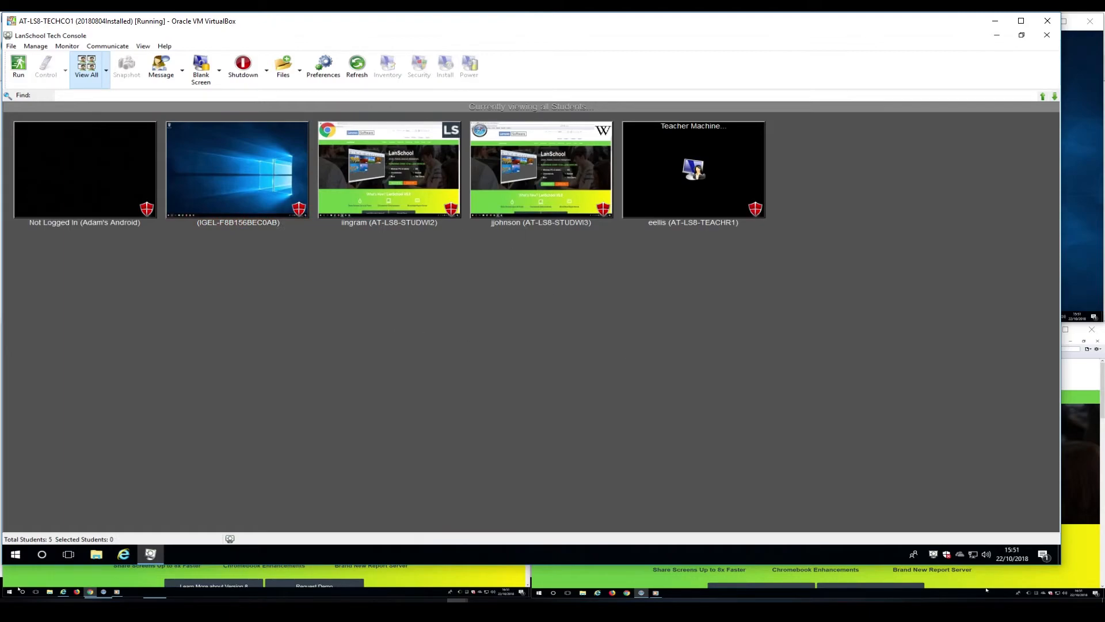
pyautogui.click(86, 66)
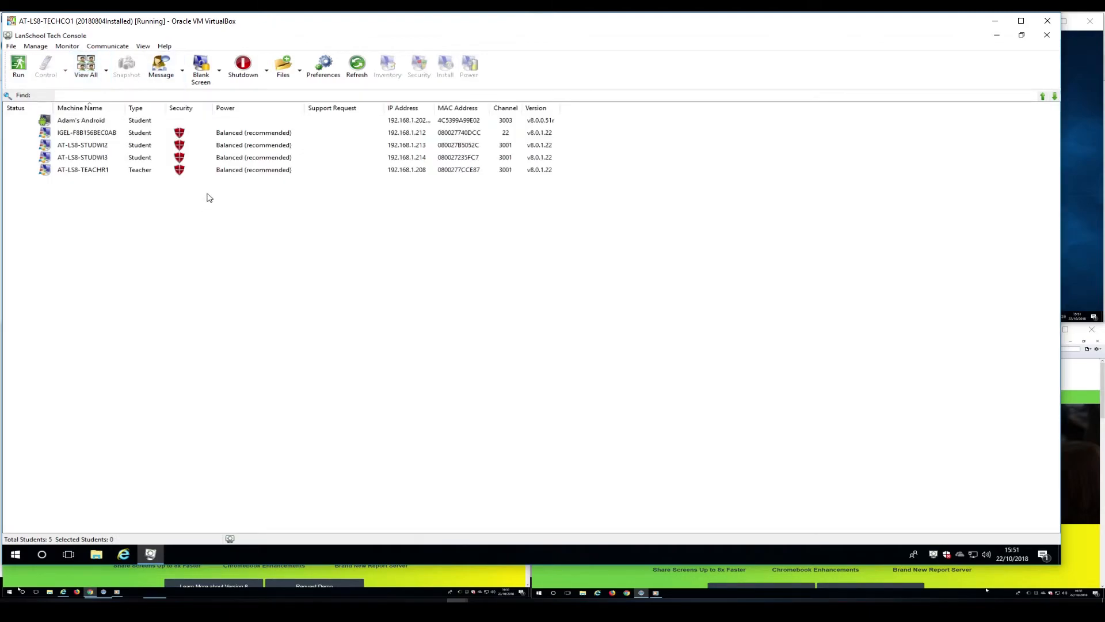